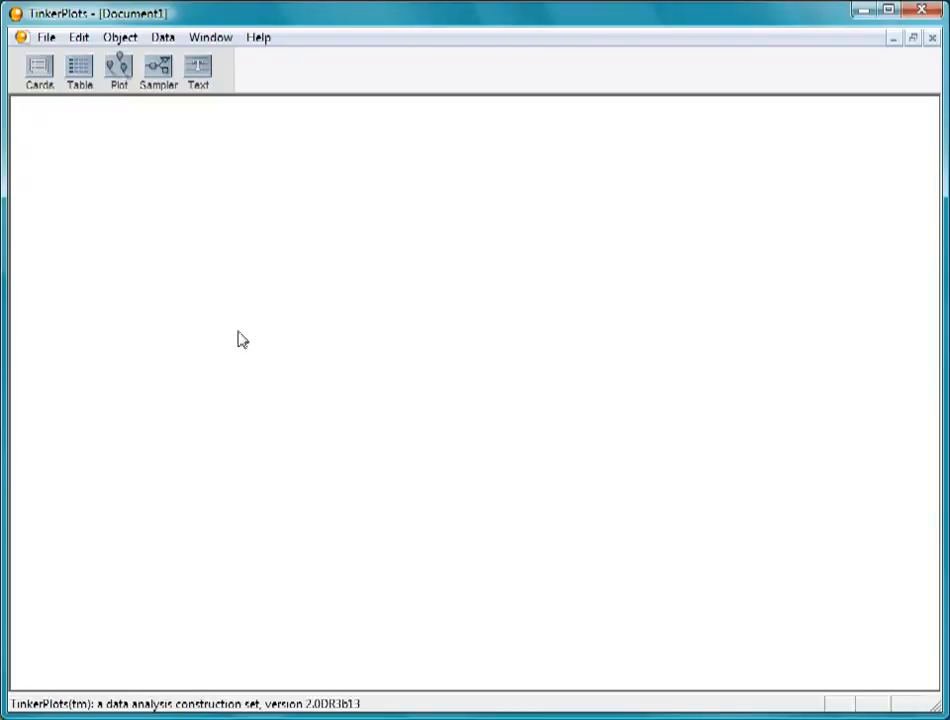
Add a sampler to the empty document and label its three mixer balls 1, 2 and 3
drag(155, 72, 38, 121)
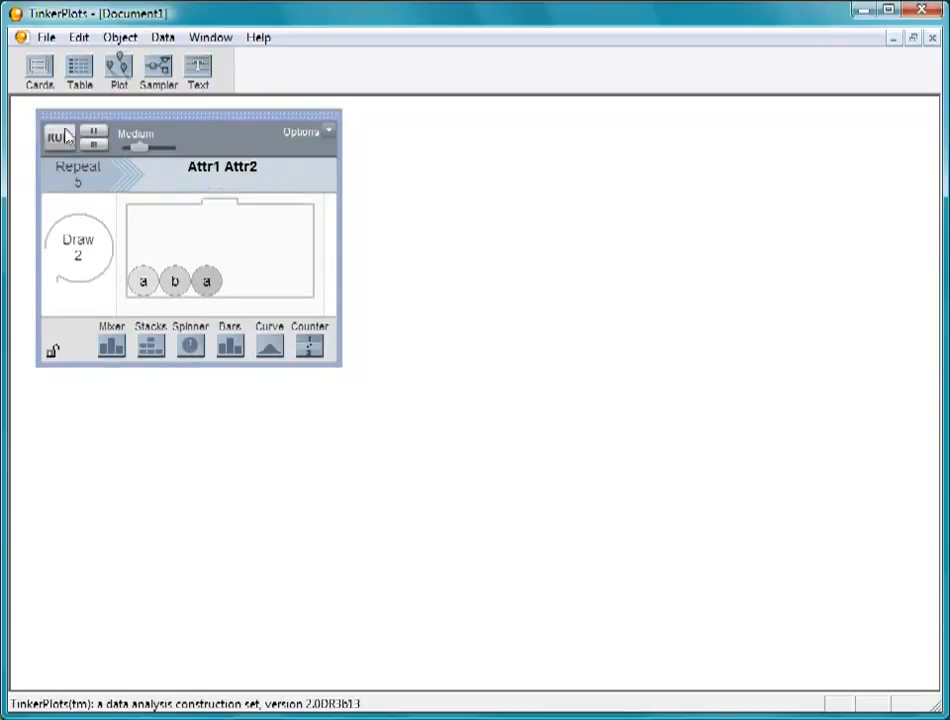
double_click(142, 282)
text(1)
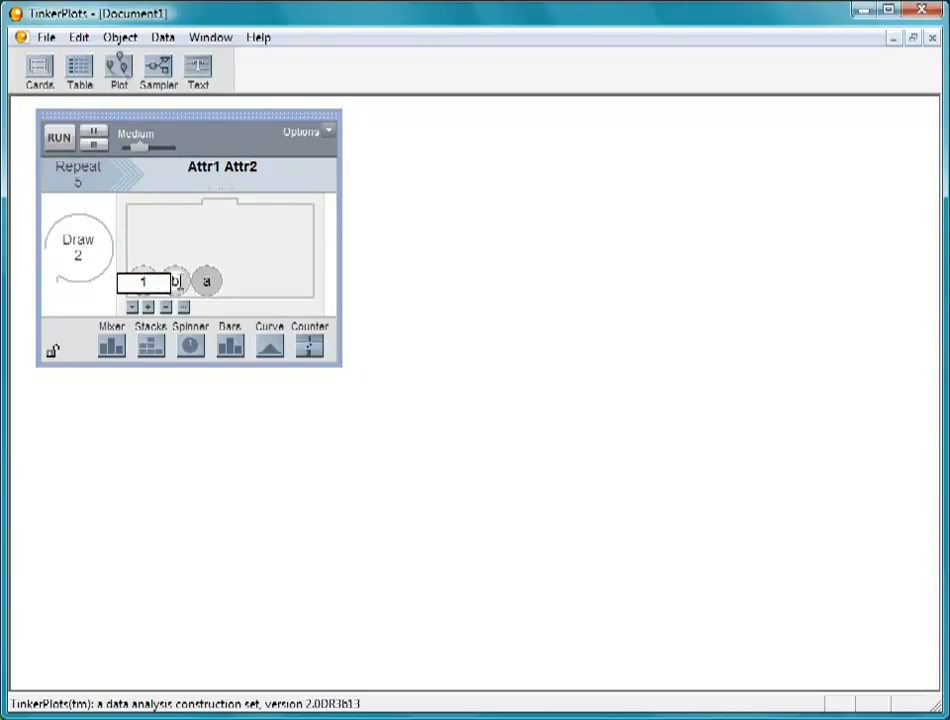
key(Tab)
text(2)
key(Tab)
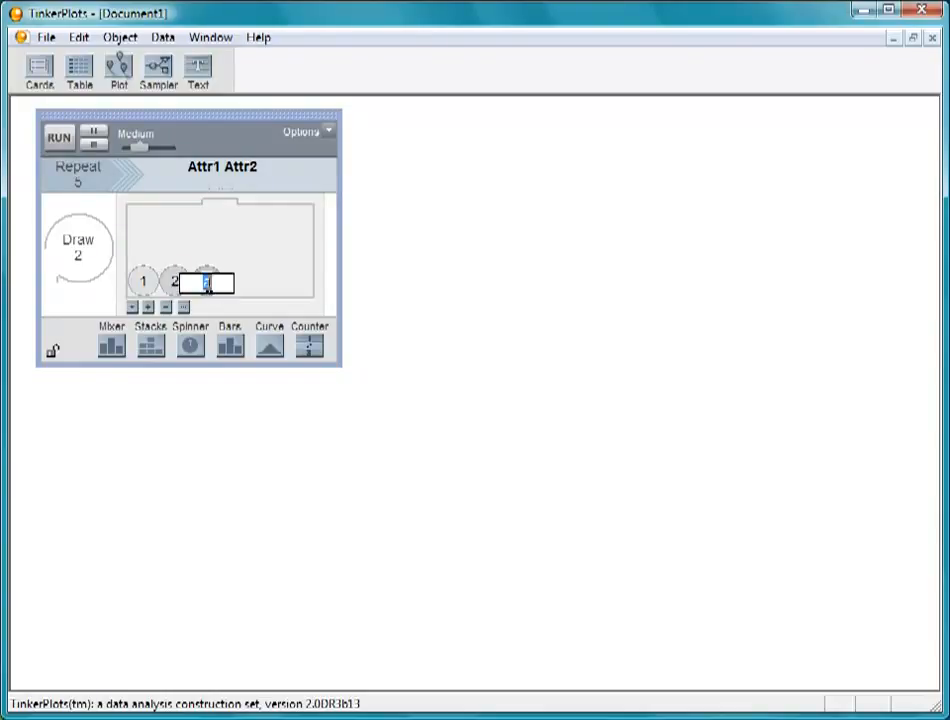
text(3)
click(430, 369)
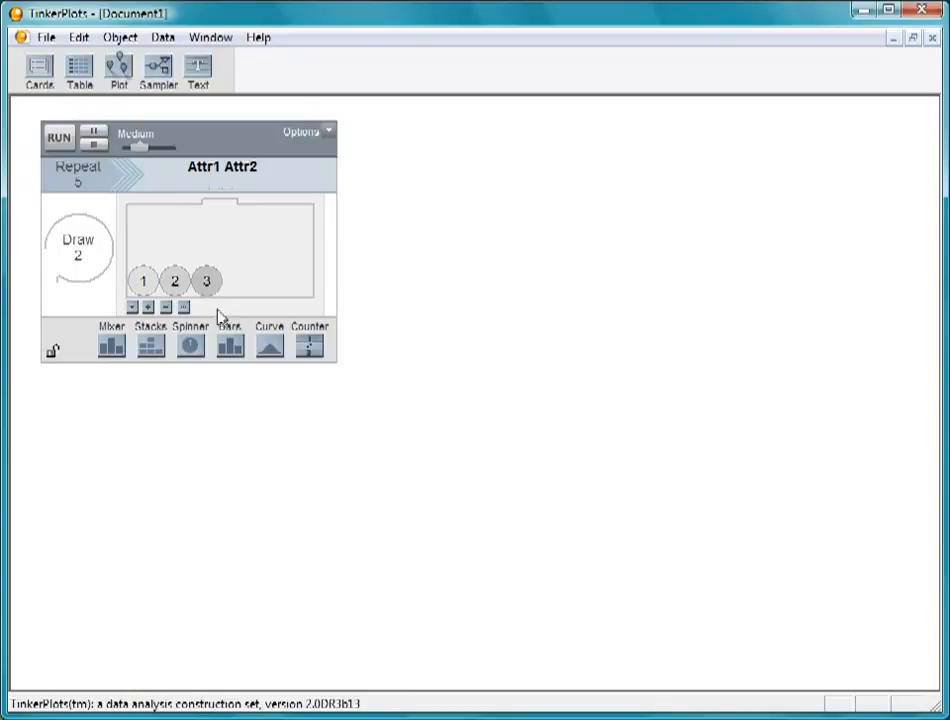
Add balls 4, 5 and 6 to the mixer and remove the extra ball 7
click(148, 308)
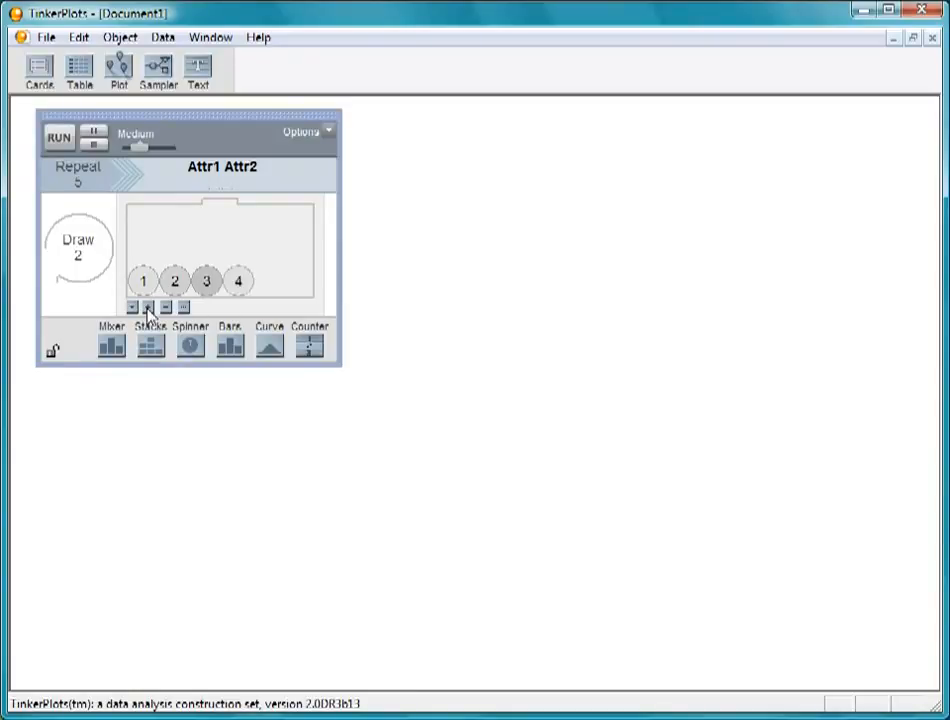
click(148, 308)
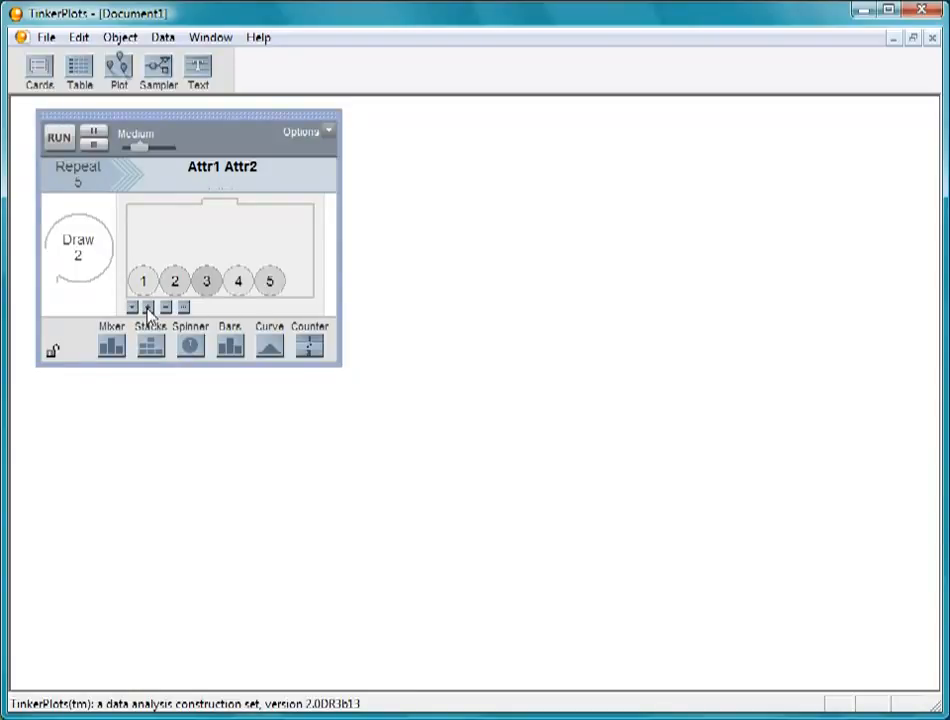
click(148, 308)
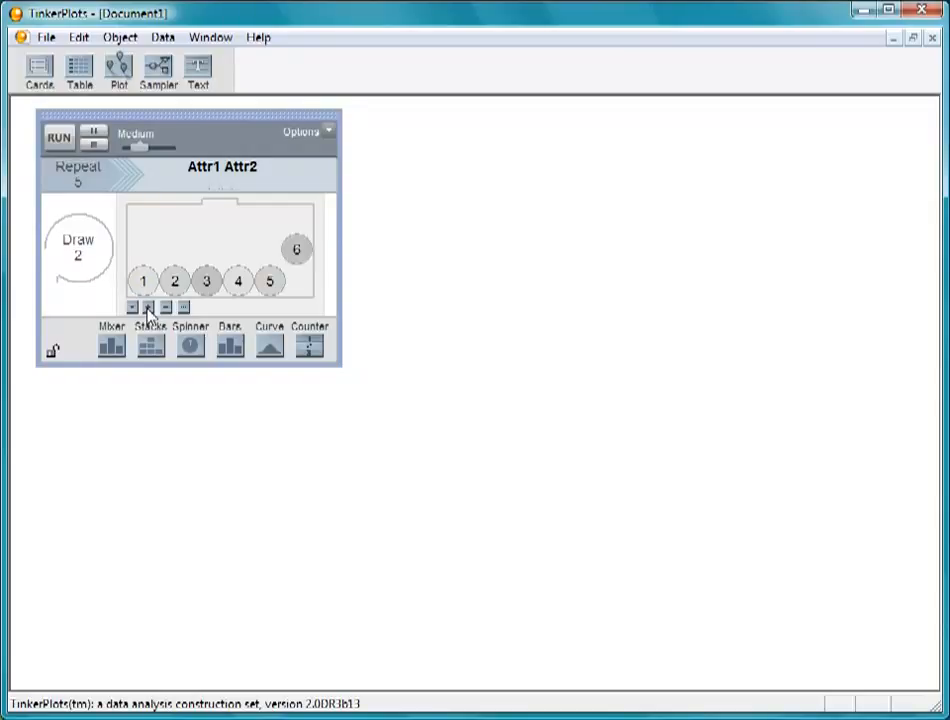
click(148, 308)
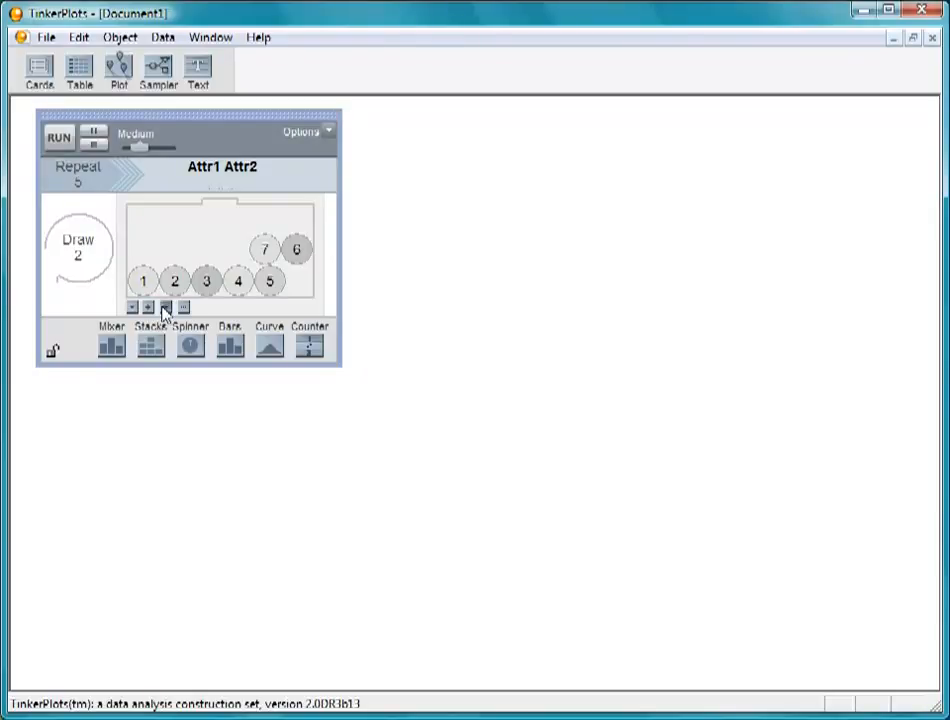
click(165, 308)
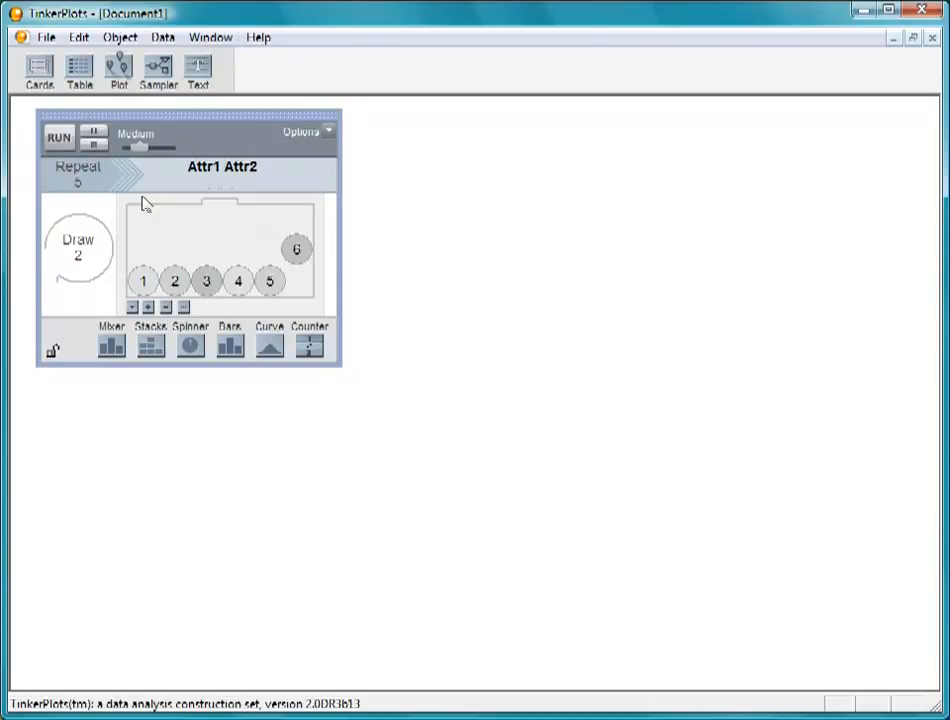
Run the sampler at Very Slow, speeding it up to Medium Fast during the run, and enlarge the results table to fit all columns
drag(140, 155, 125, 155)
click(55, 139)
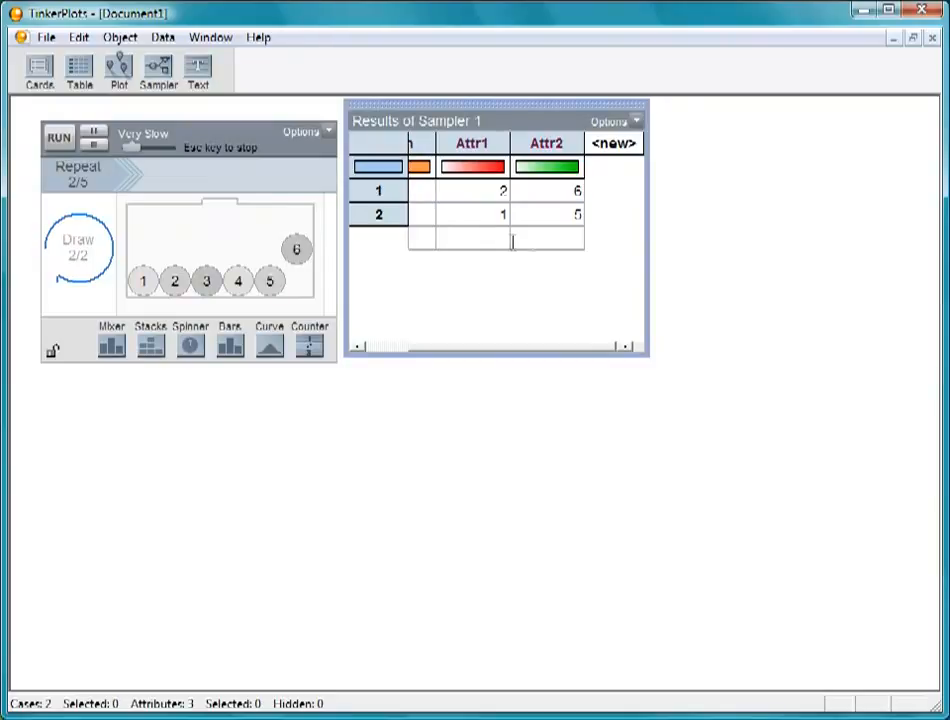
drag(134, 150, 144, 152)
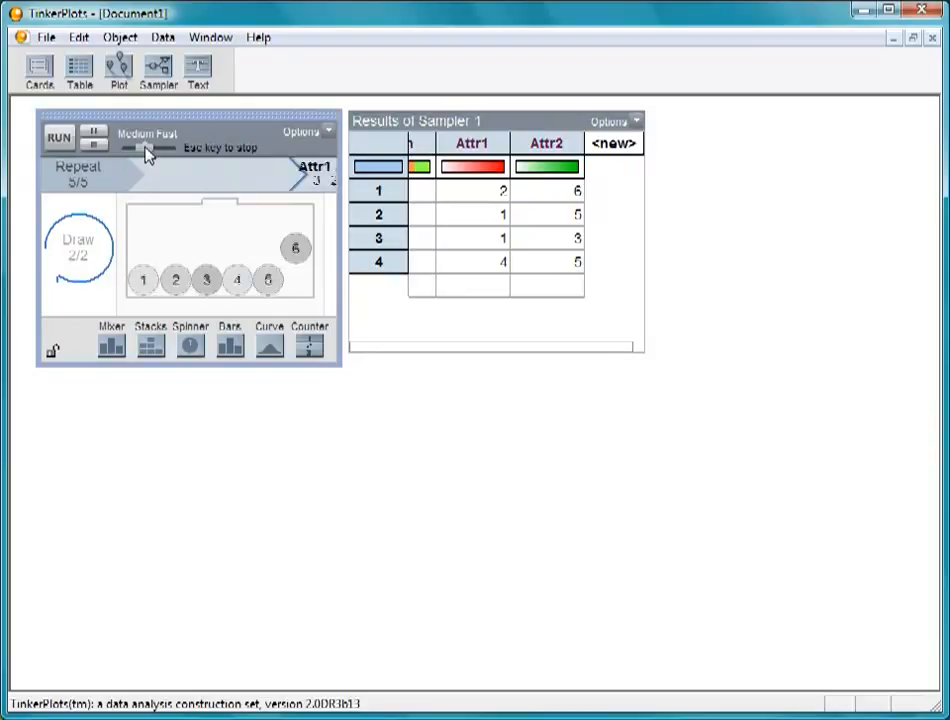
click(648, 353)
drag(649, 354, 761, 395)
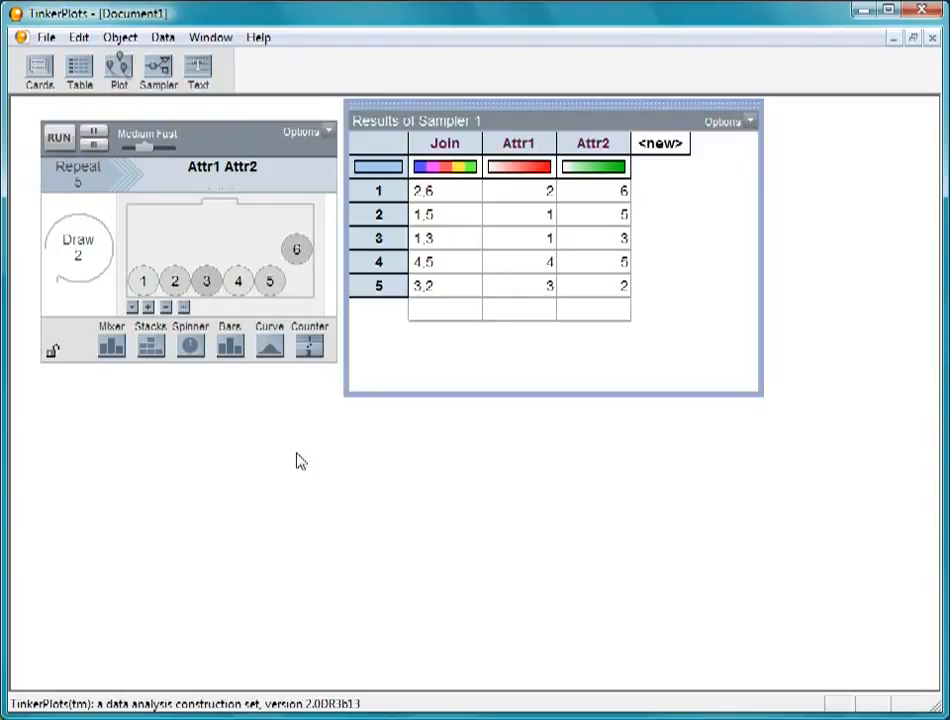
Replace the mixer with a spinner and enlarge the sampler
click(190, 346)
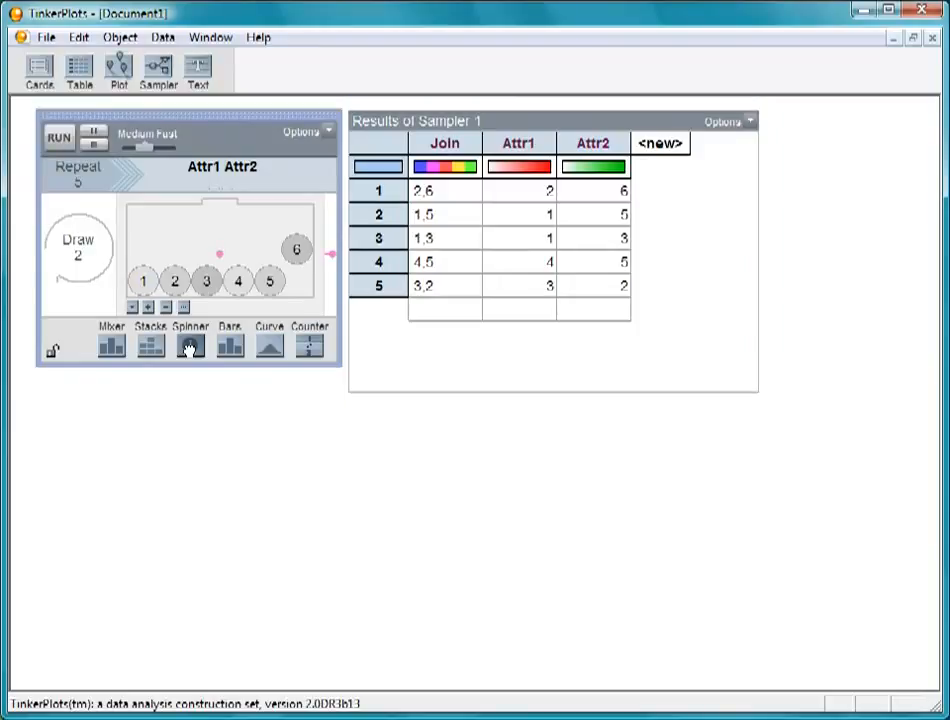
drag(190, 346, 233, 282)
drag(339, 364, 428, 450)
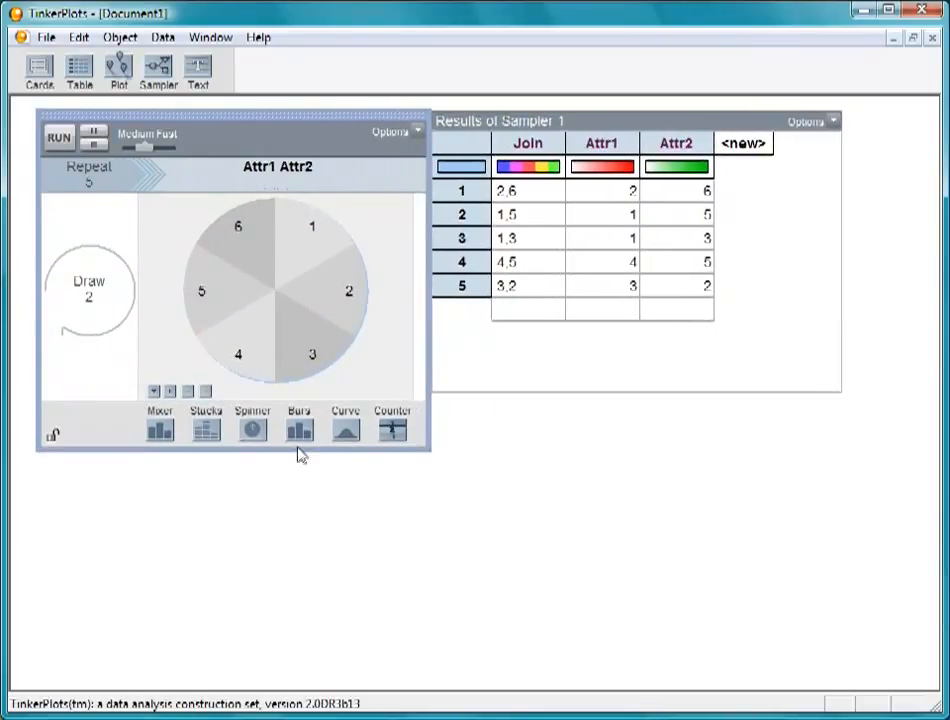
Add a second spinner after the first one for Attr2 and fill it with the range 1-6
drag(256, 432, 425, 332)
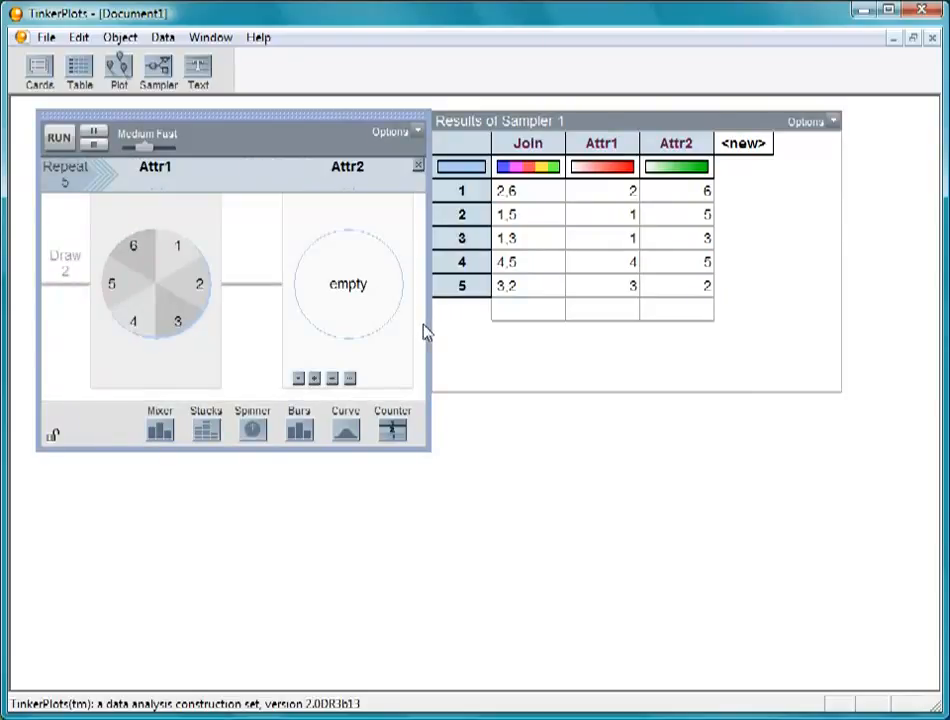
click(351, 379)
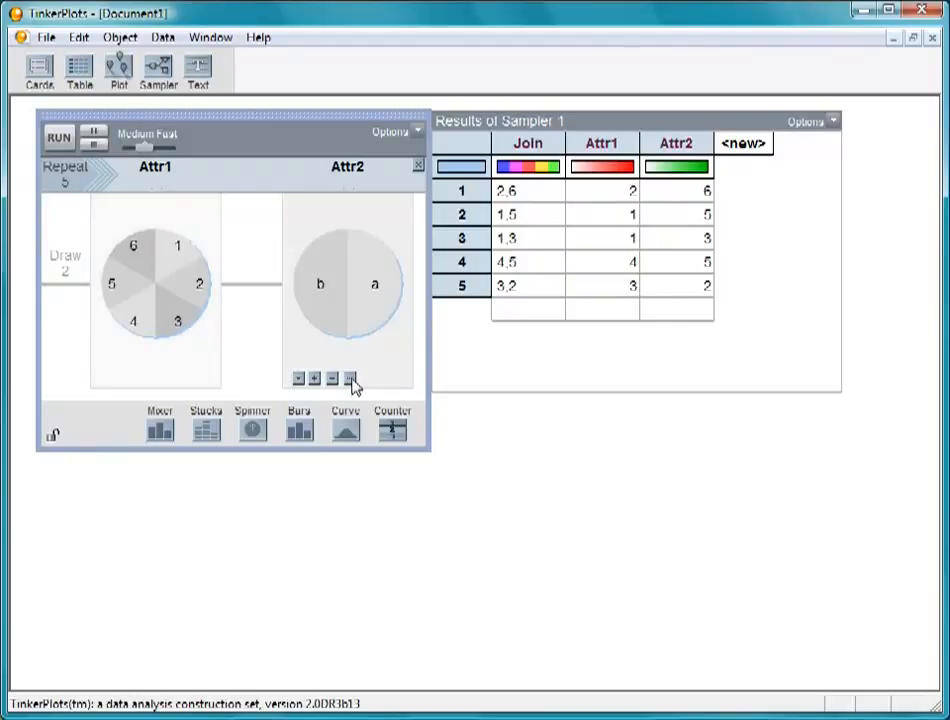
click(351, 379)
key(BackSpace)
text(1-6)
key(Return)
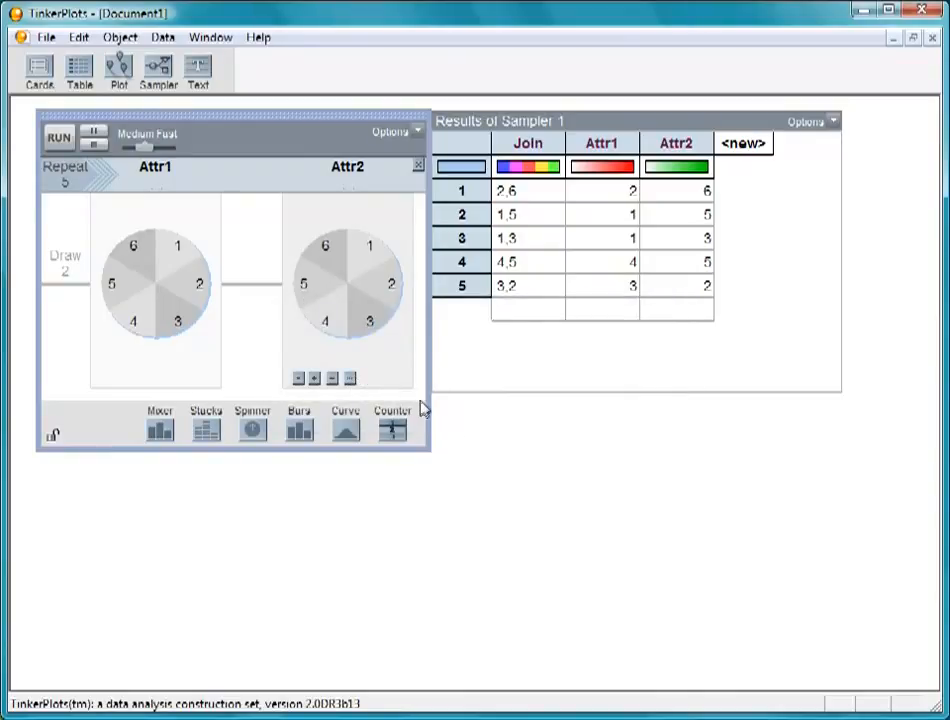
Rename the two spinner attributes DieA and DieB
click(155, 168)
text(DieA)
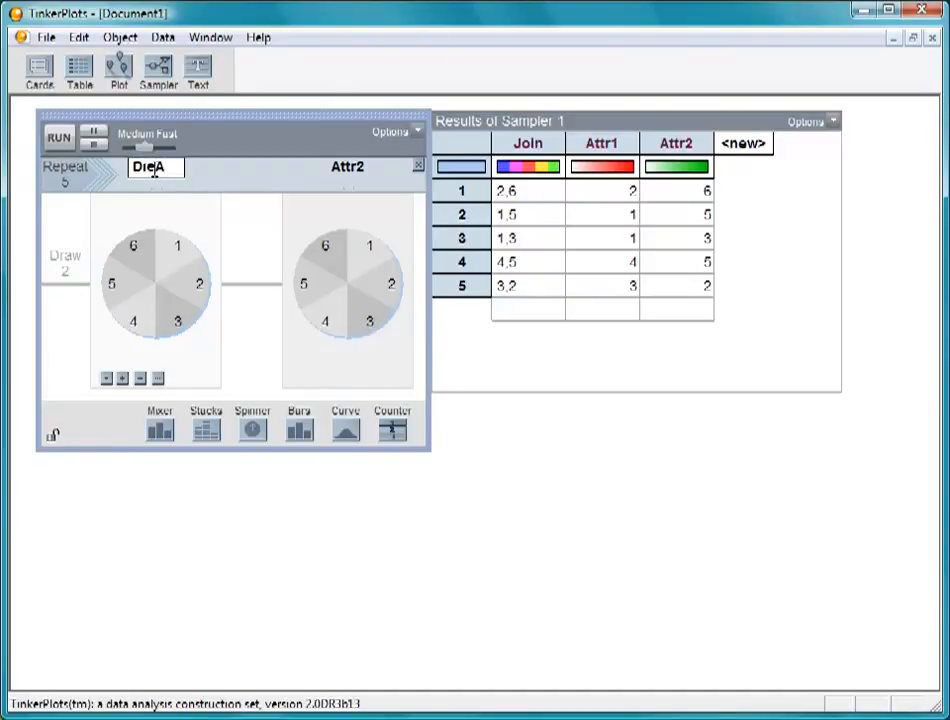
click(344, 167)
text(DieB)
key(Return)
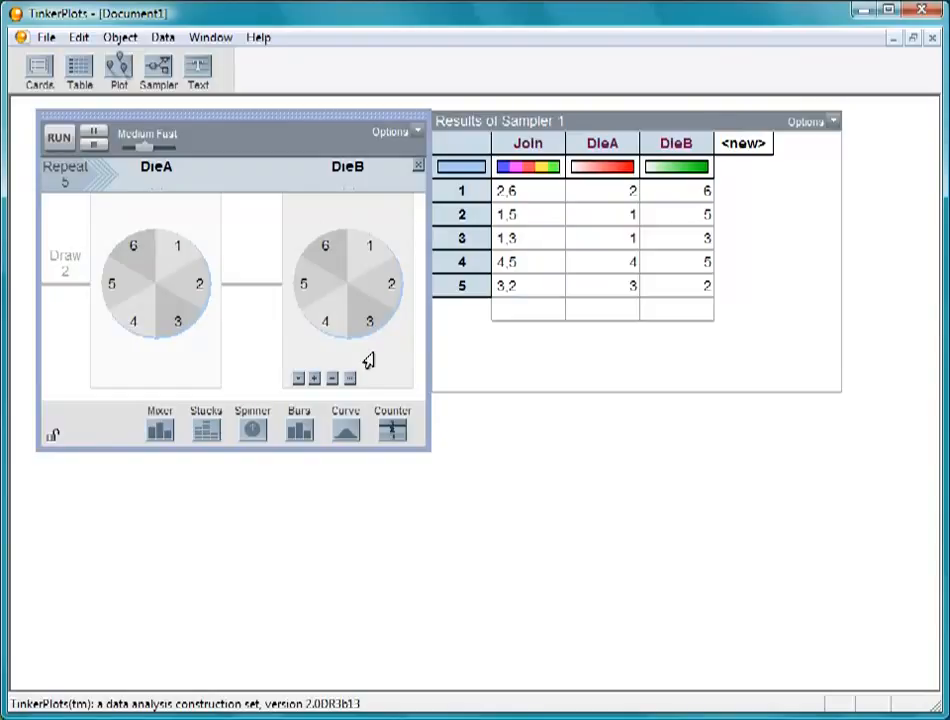
Show the proportions on the DieB spinner and enlarge the sampler until they are readable
click(298, 379)
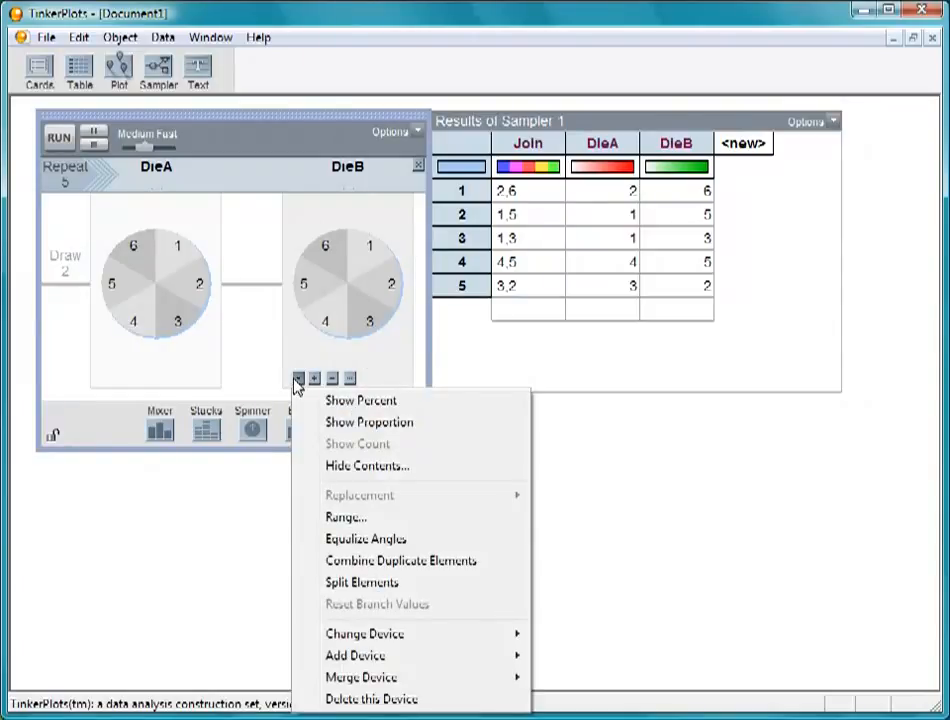
click(299, 422)
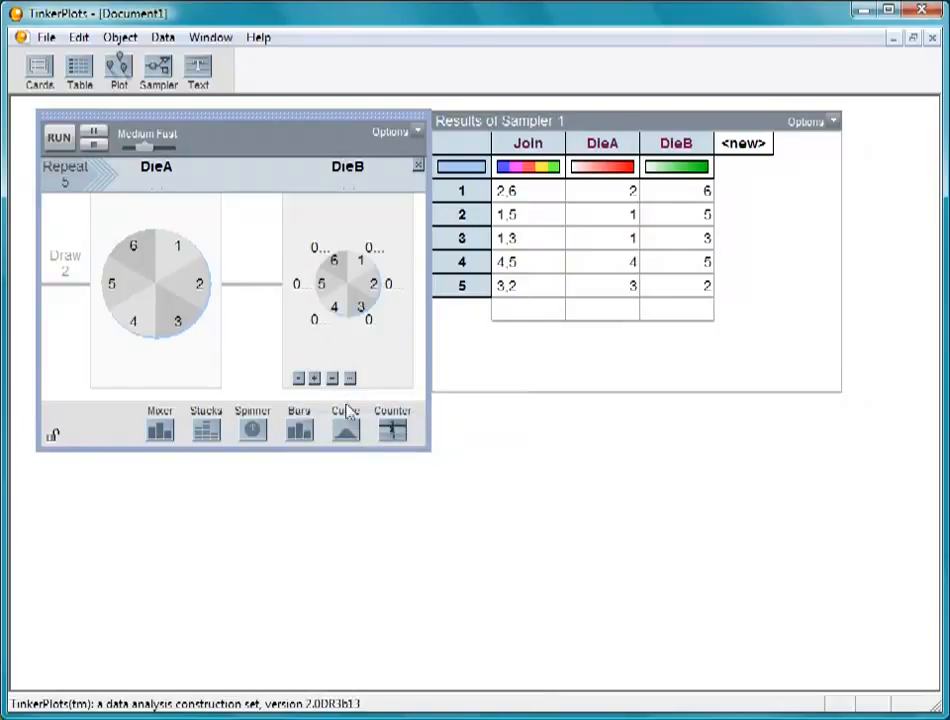
drag(424, 447, 755, 663)
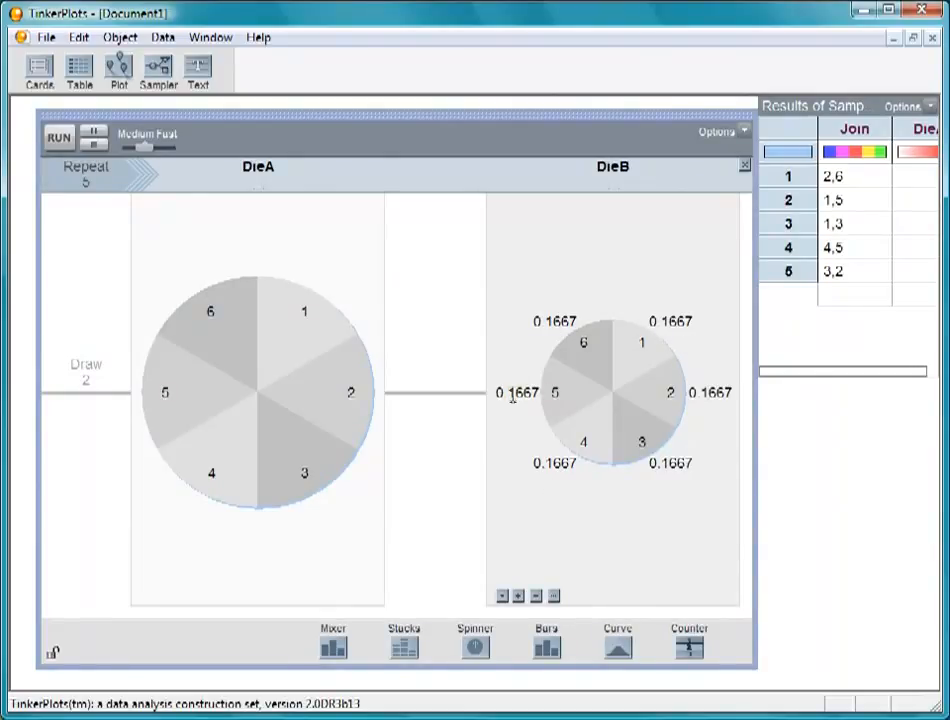
Enlarge DieB's sector 6 to a proportion of about 0.26, restore equal angles, and turn off the proportion display
drag(577, 369, 551, 396)
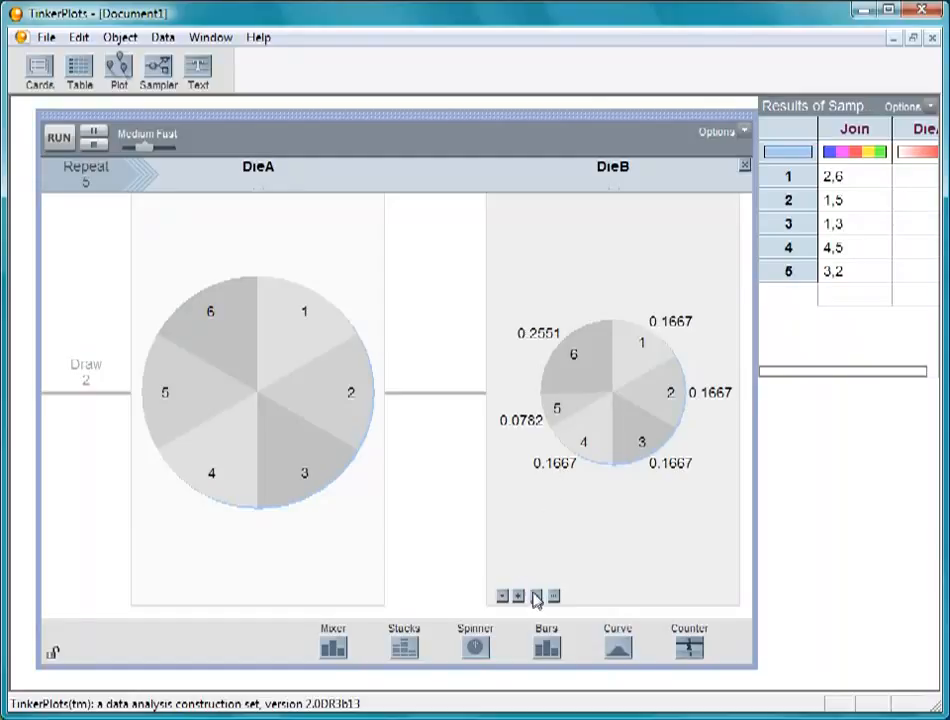
click(502, 596)
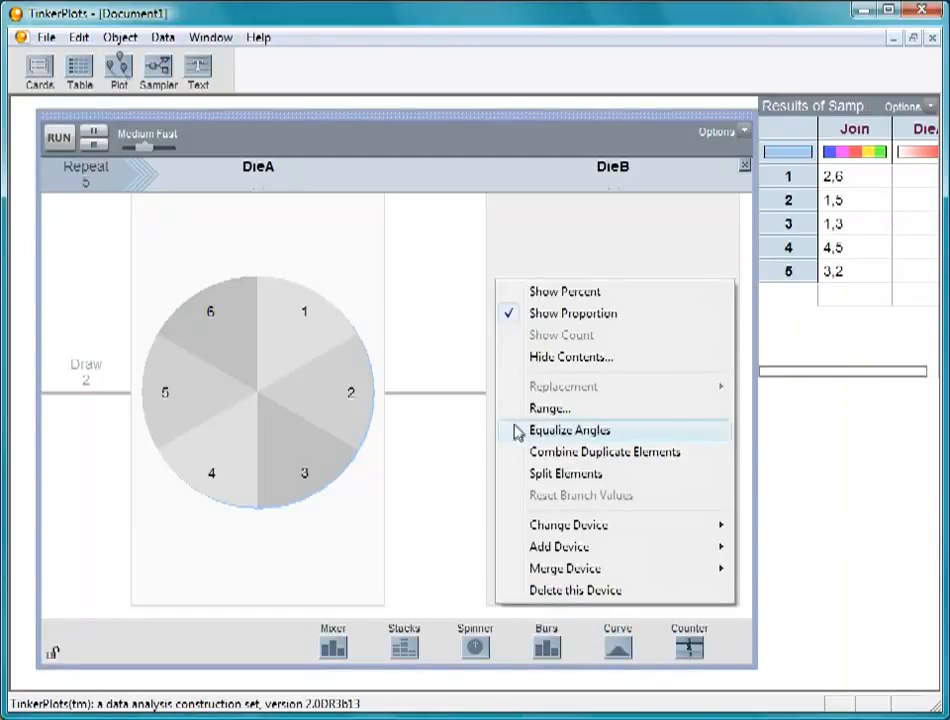
click(518, 430)
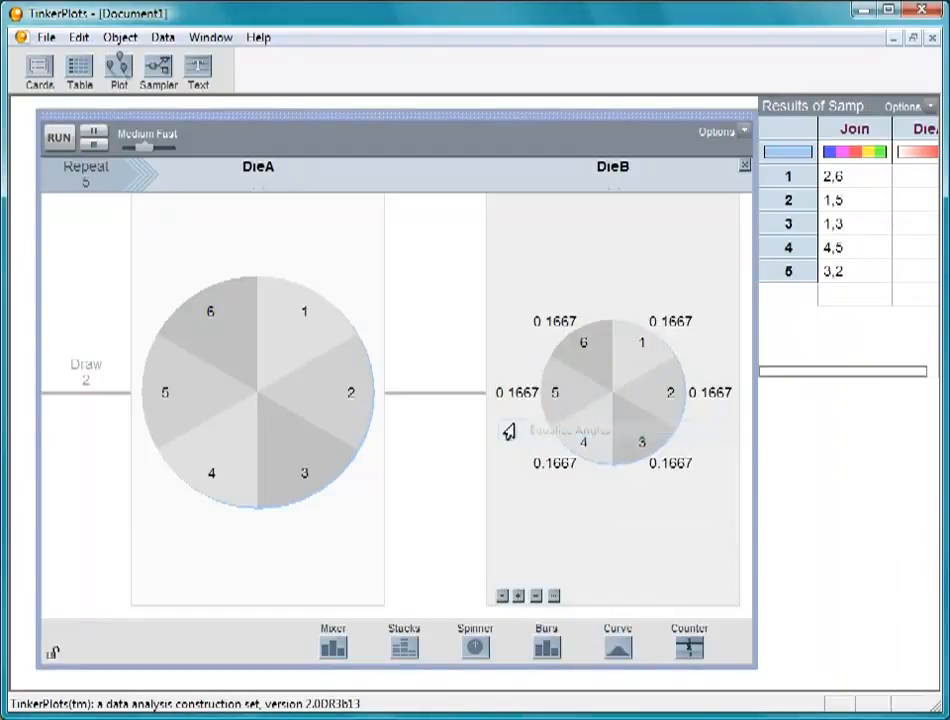
click(503, 598)
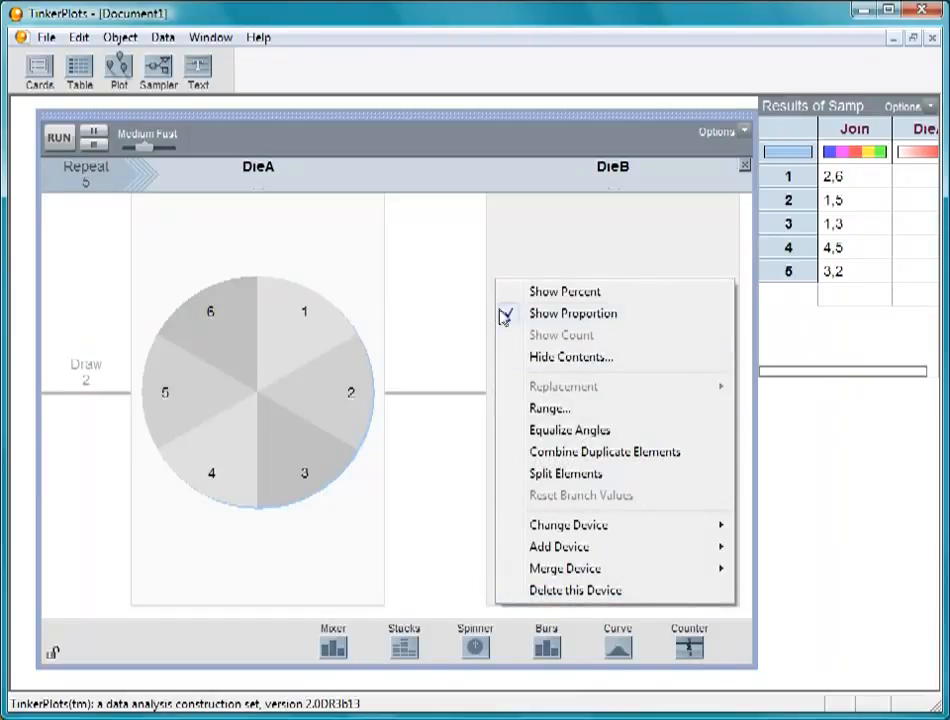
click(510, 316)
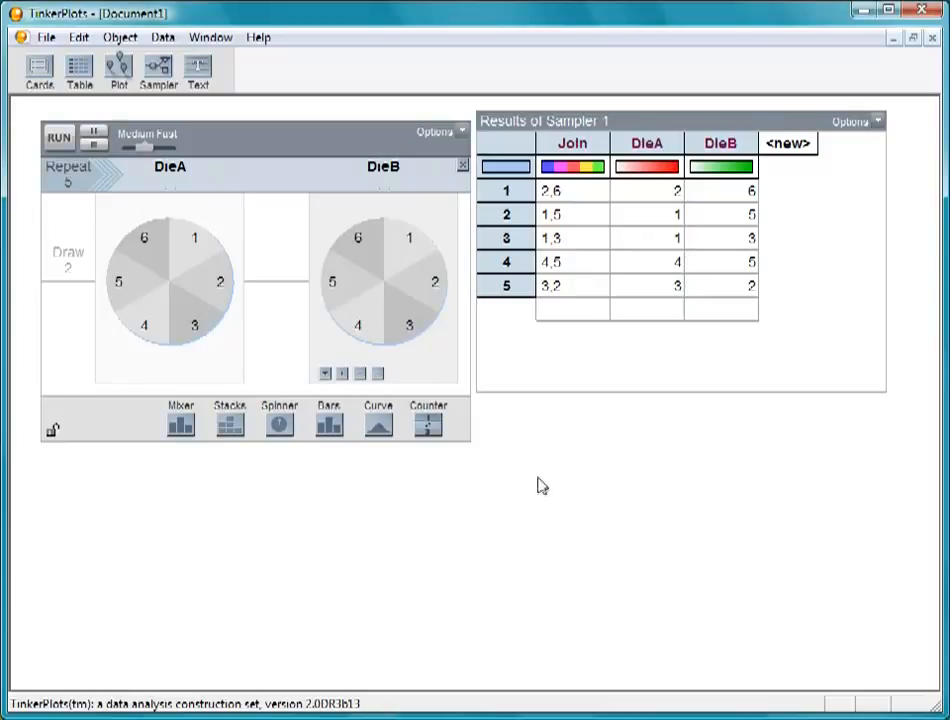
Set the sampler to repeat 40 times and run it at the Fastest speed
click(68, 182)
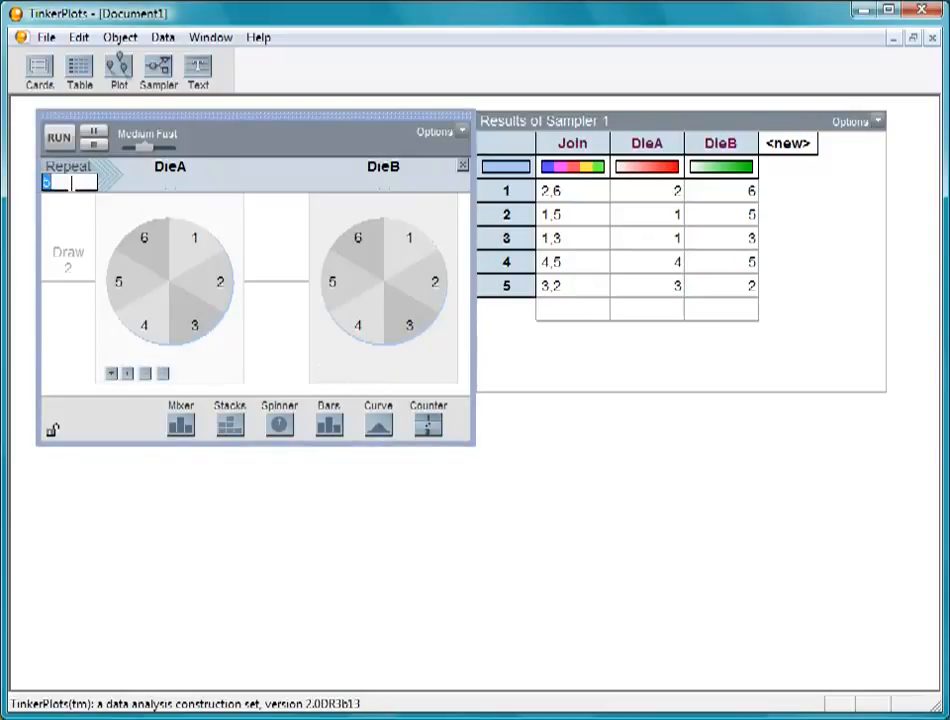
click(110, 475)
click(50, 138)
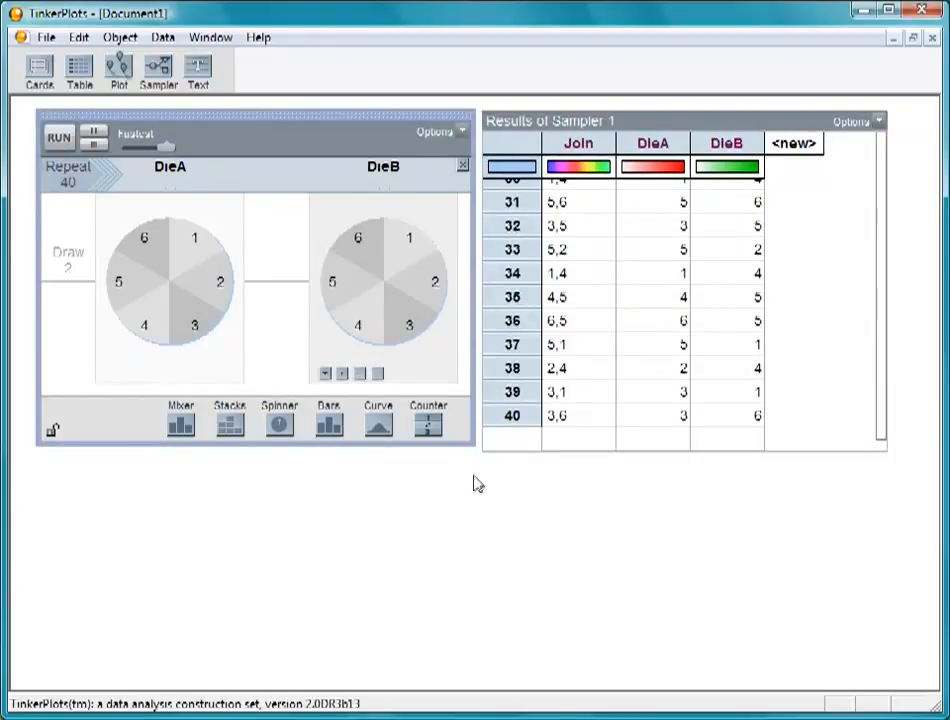
Add a plot of the sampler results below the results table and widen it to about the table's width
drag(120, 80, 490, 414)
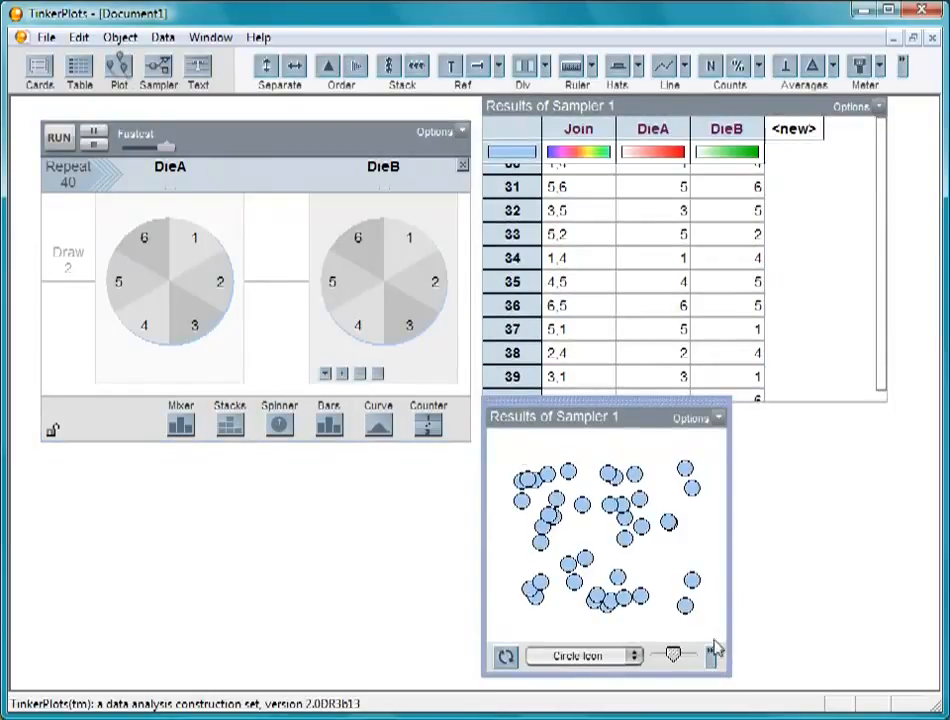
drag(732, 672, 900, 684)
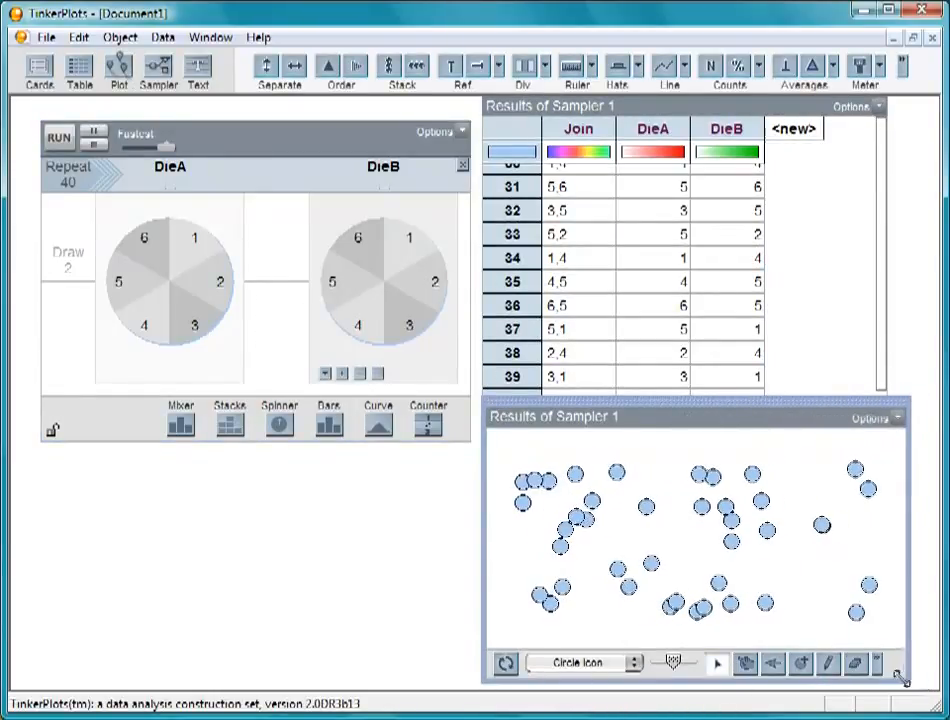
Add the Sum of Joined Values as a result attribute of the results table
click(797, 283)
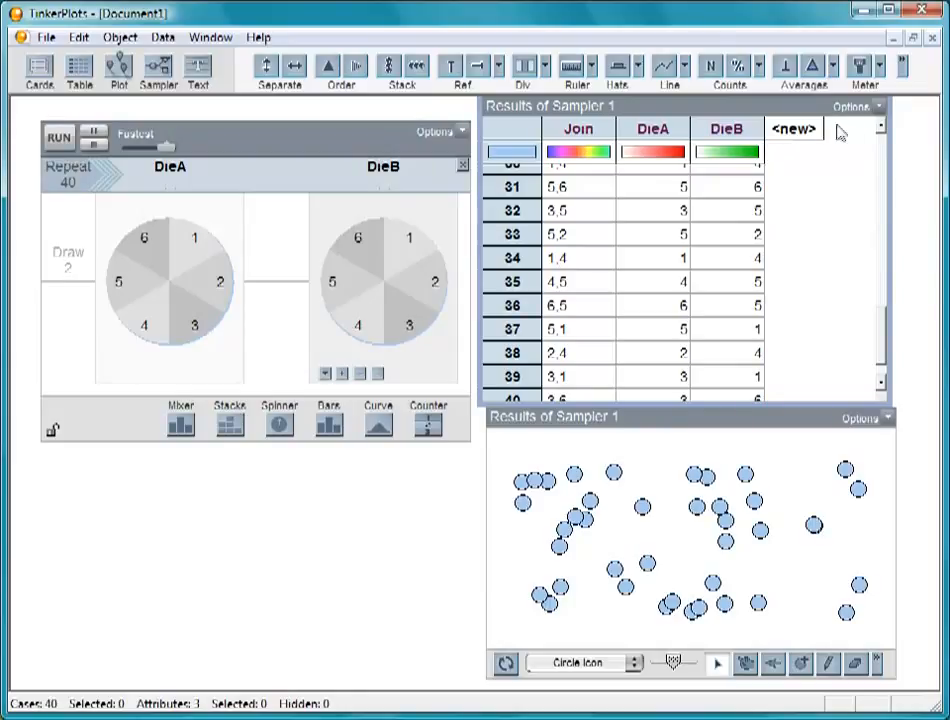
click(878, 107)
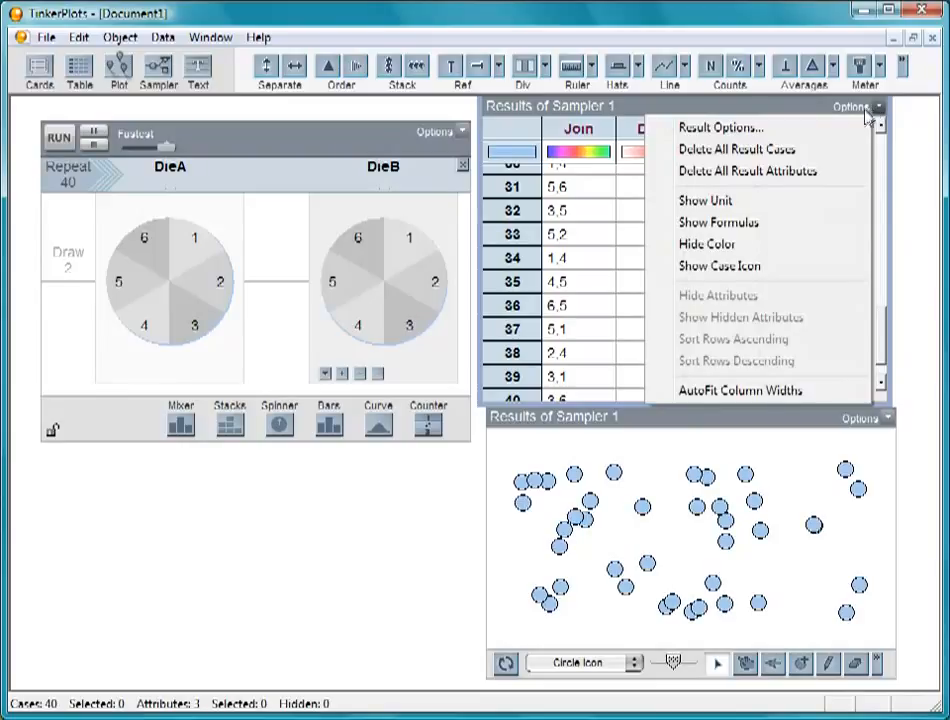
click(849, 128)
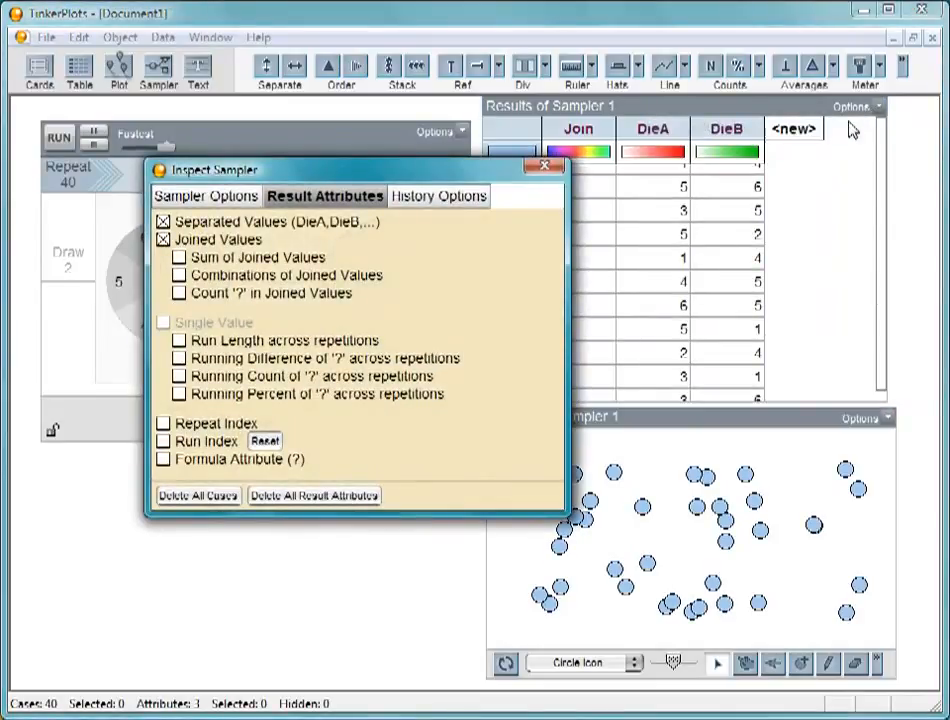
click(179, 258)
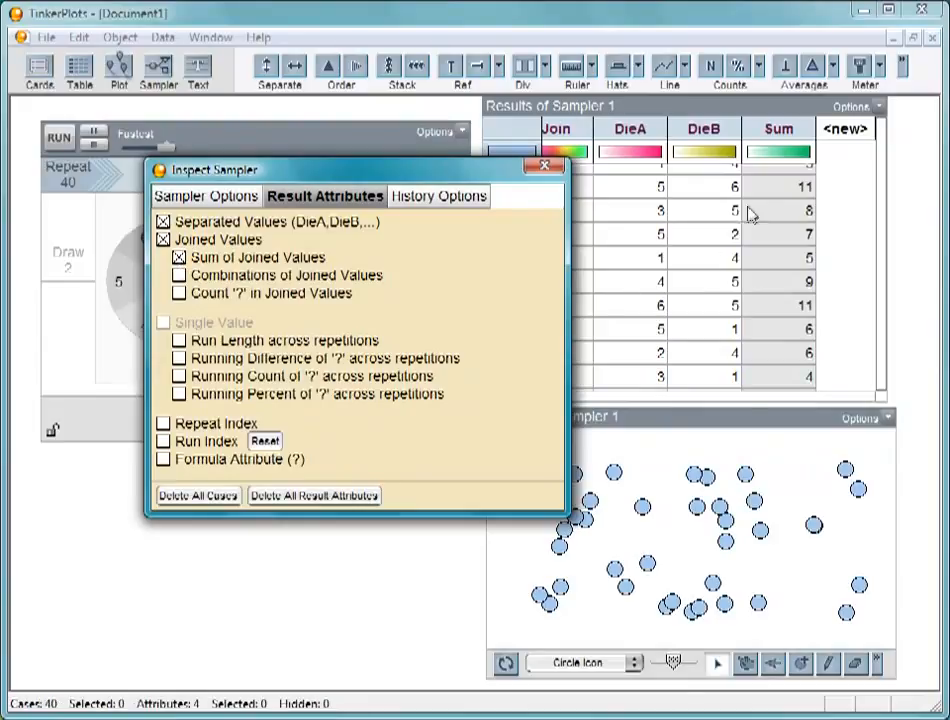
Plot Sum on the horizontal axis of the results plot as a fully separated, vertically stacked dot plot
click(544, 165)
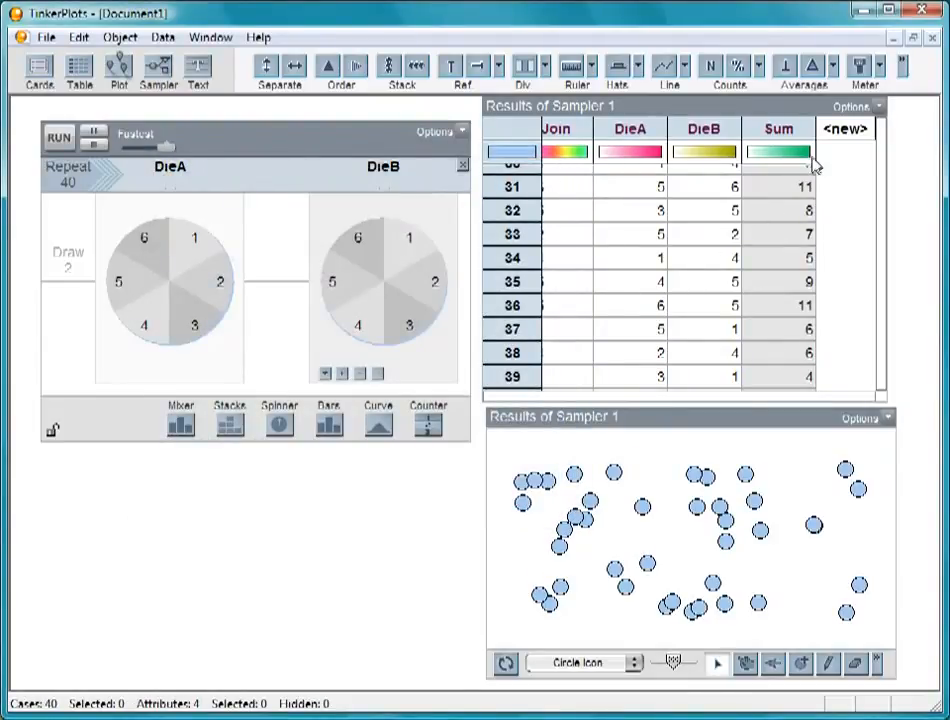
click(781, 130)
drag(733, 292, 676, 634)
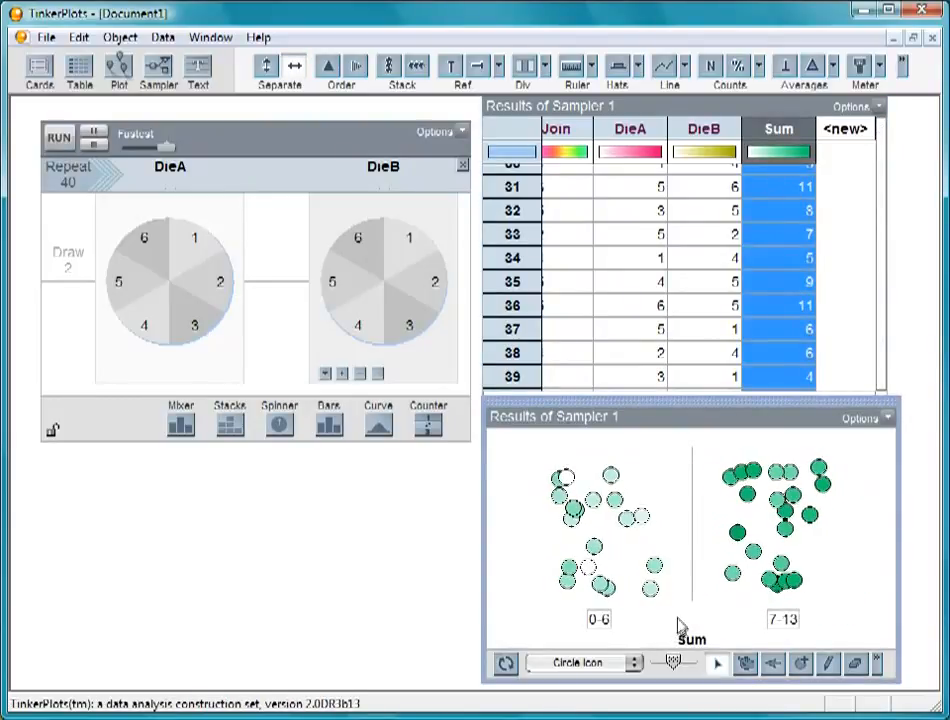
drag(733, 572, 918, 534)
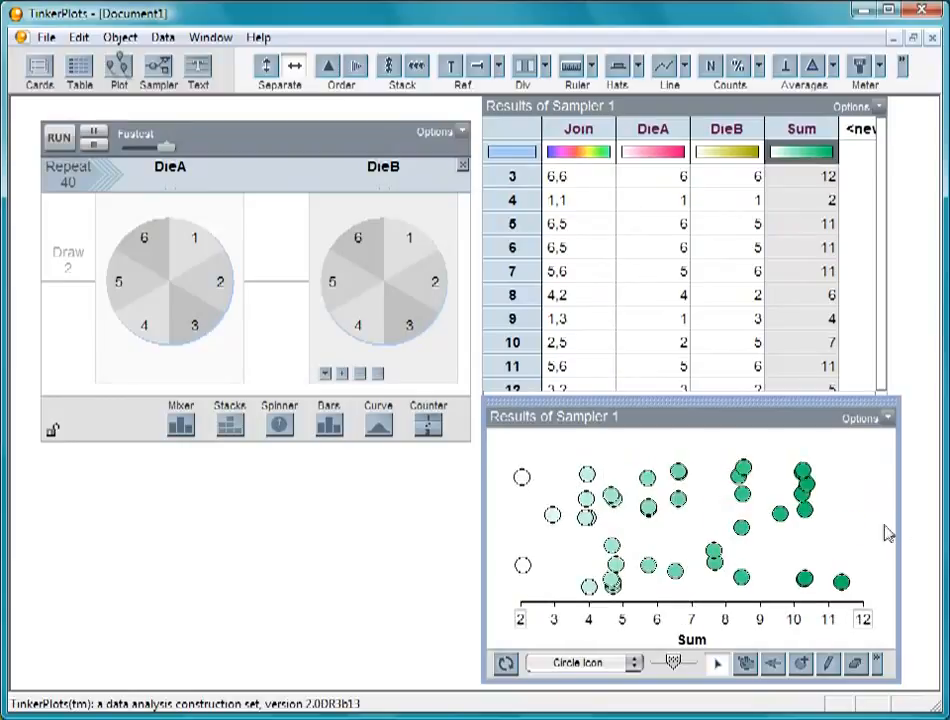
click(389, 67)
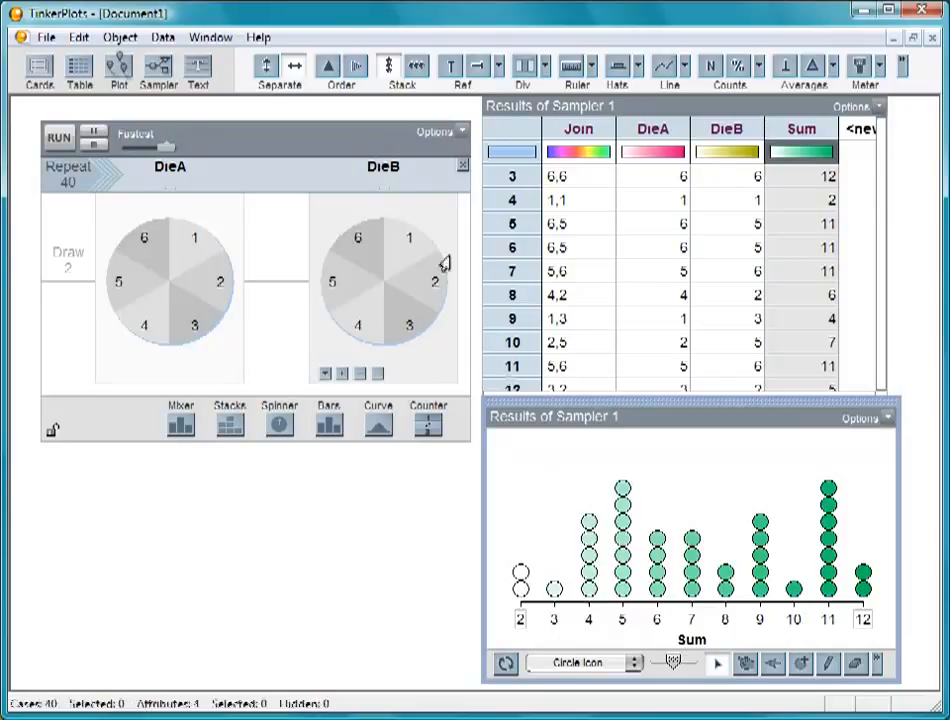
Run the 40-repeat sampler four more times to compare the stacked distributions of sums
click(60, 138)
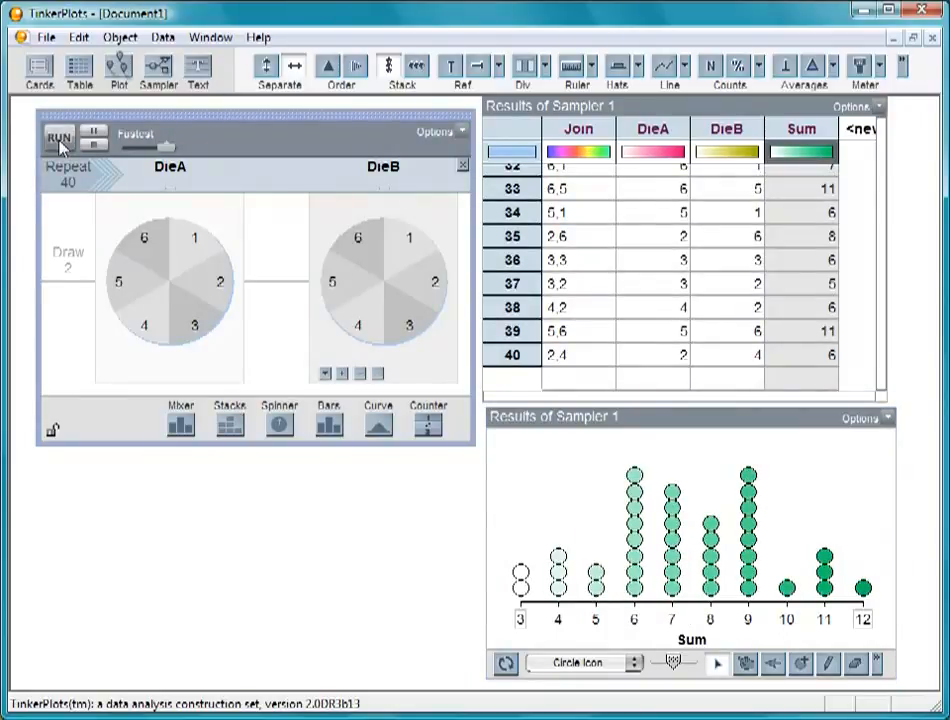
click(60, 138)
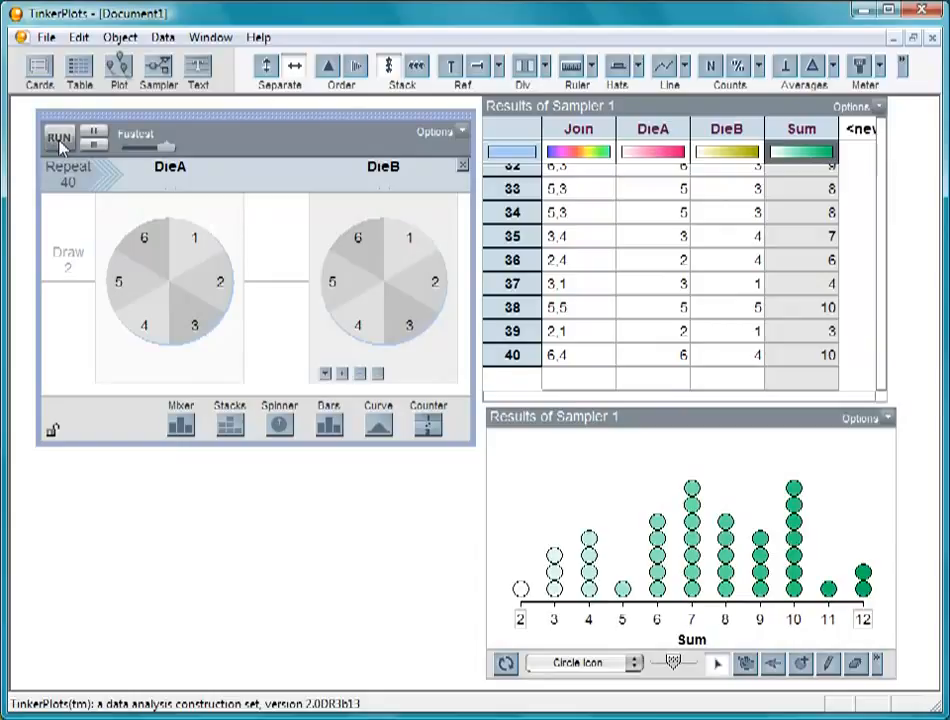
click(60, 138)
click(60, 138)
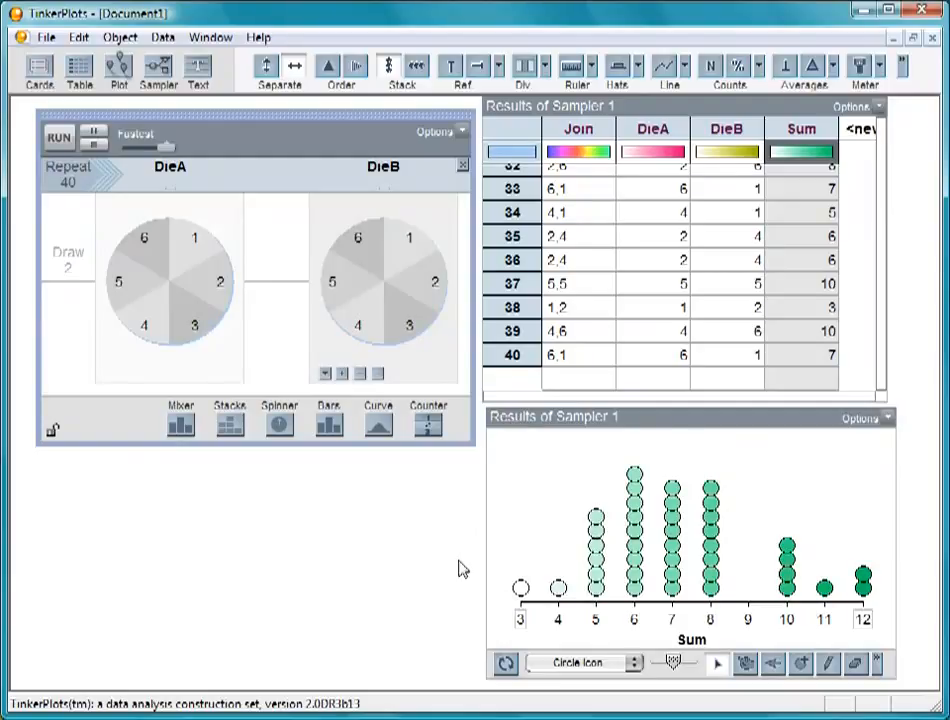
Set the plot's Sum axis to start at 2
double_click(519, 618)
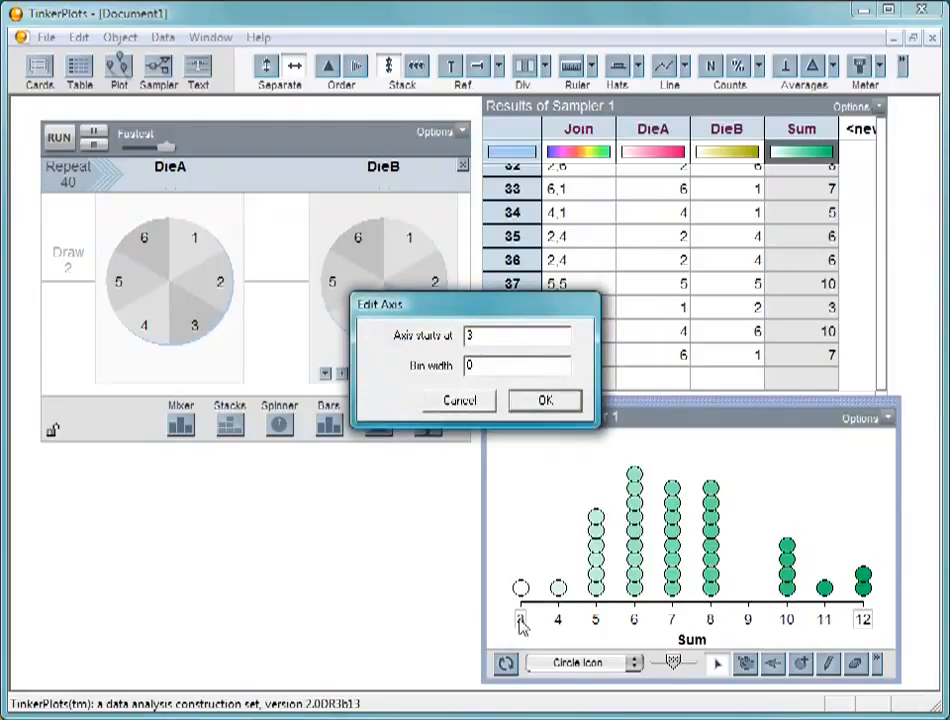
double_click(509, 341)
text(2)
click(545, 400)
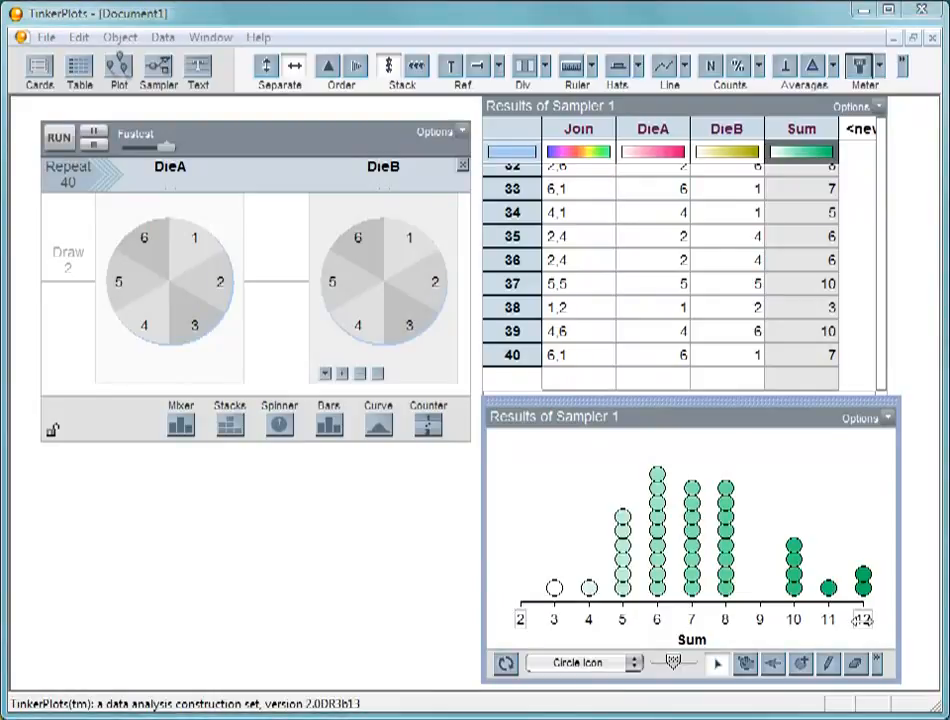
Set the Sum axis bin width to 1, keeping its end at 12, and show the number of cases in each bin
double_click(862, 619)
drag(507, 365, 465, 368)
text(1)
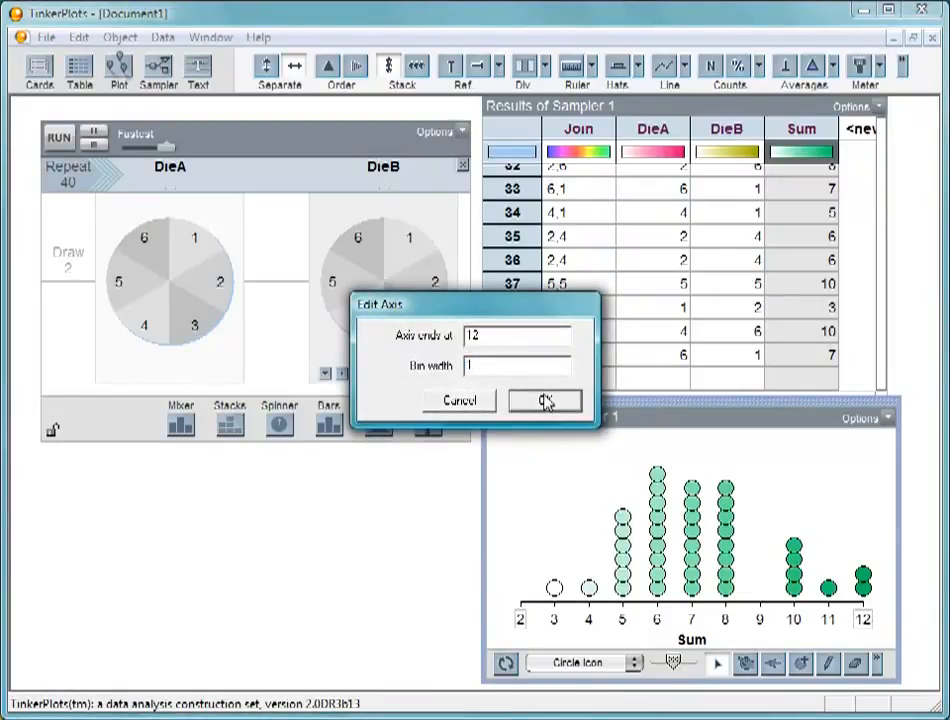
click(545, 400)
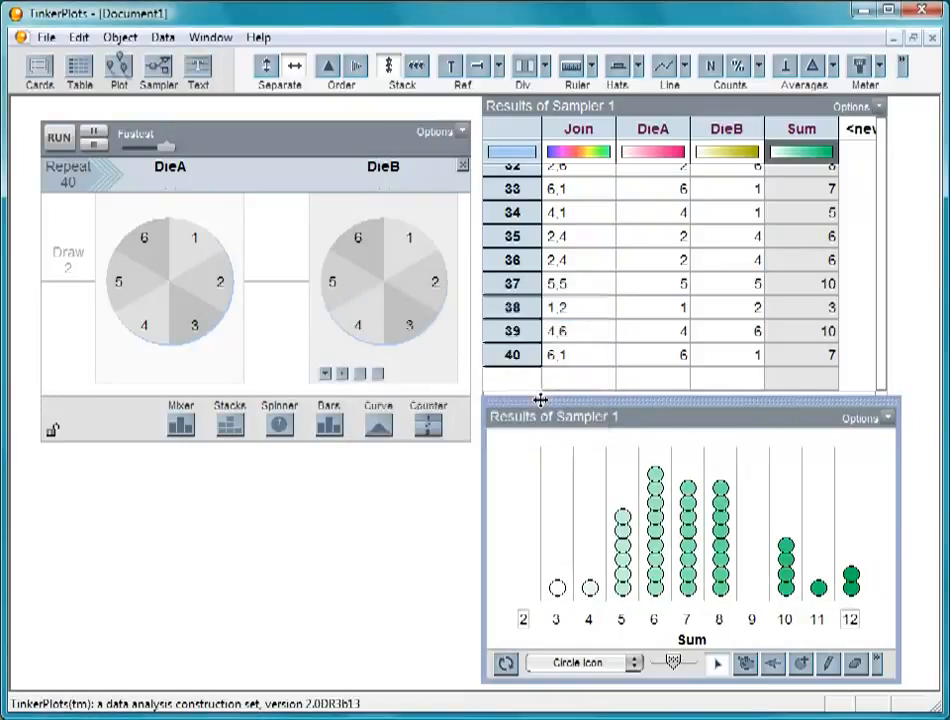
click(709, 72)
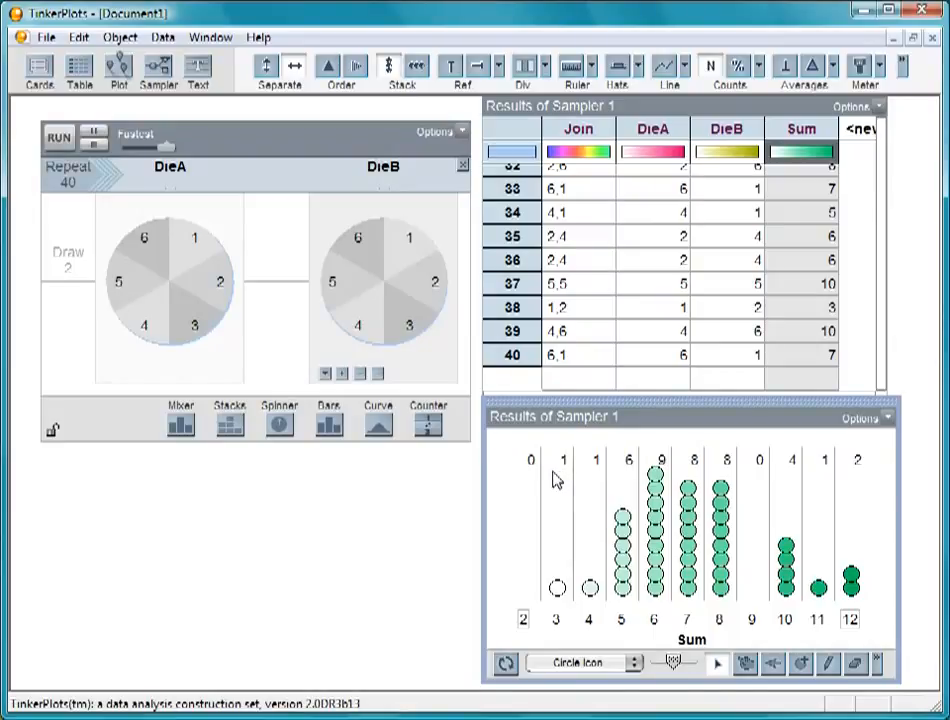
Rerun the 40-repeat sampler seven times to compare how the bin counts vary between samples
click(58, 137)
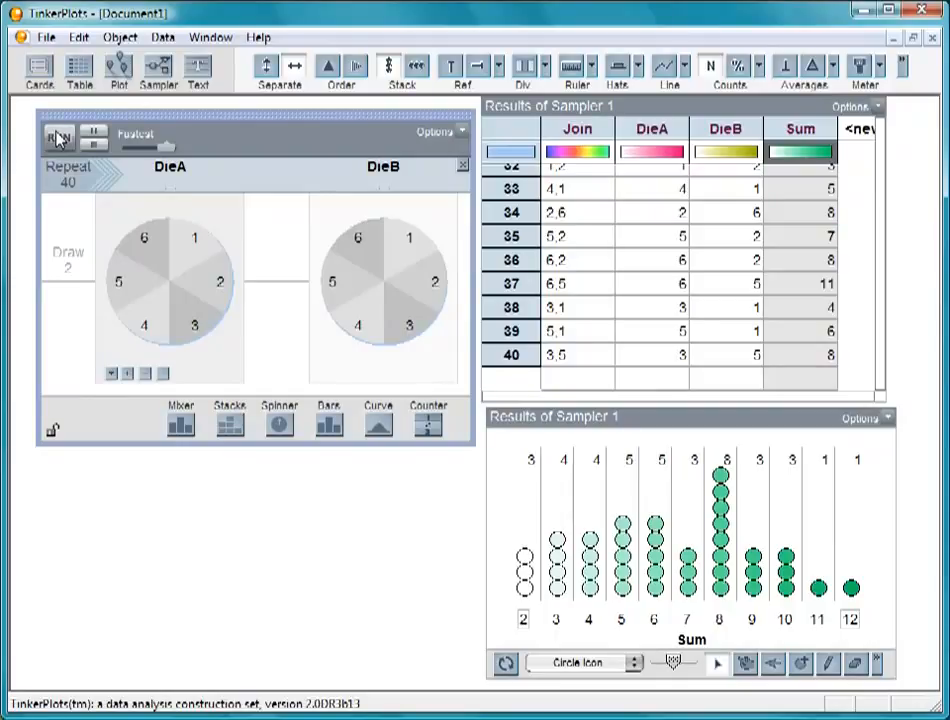
click(58, 137)
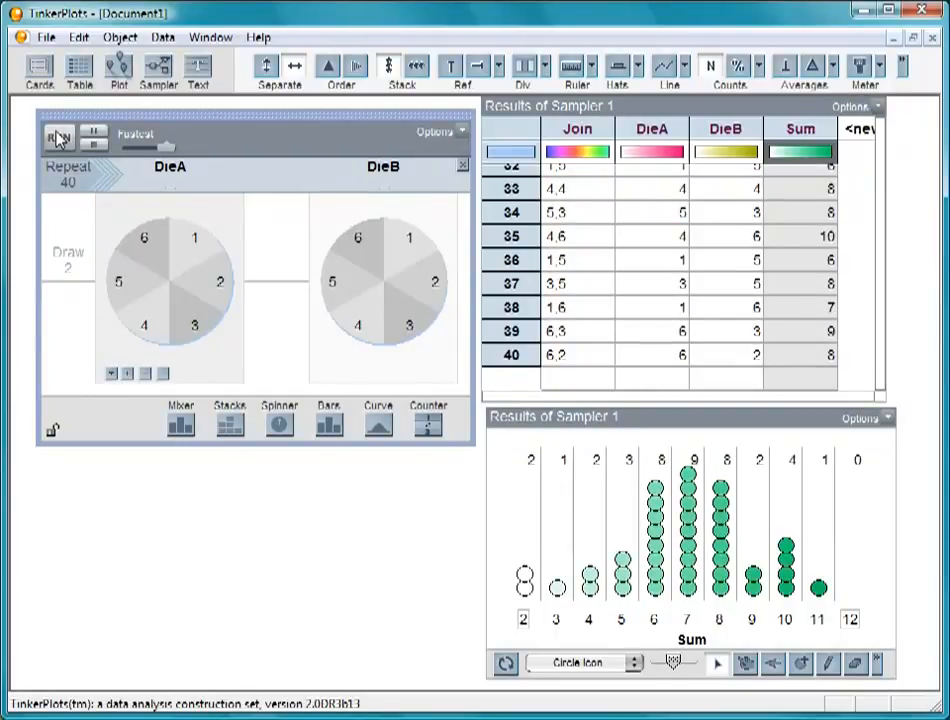
click(58, 137)
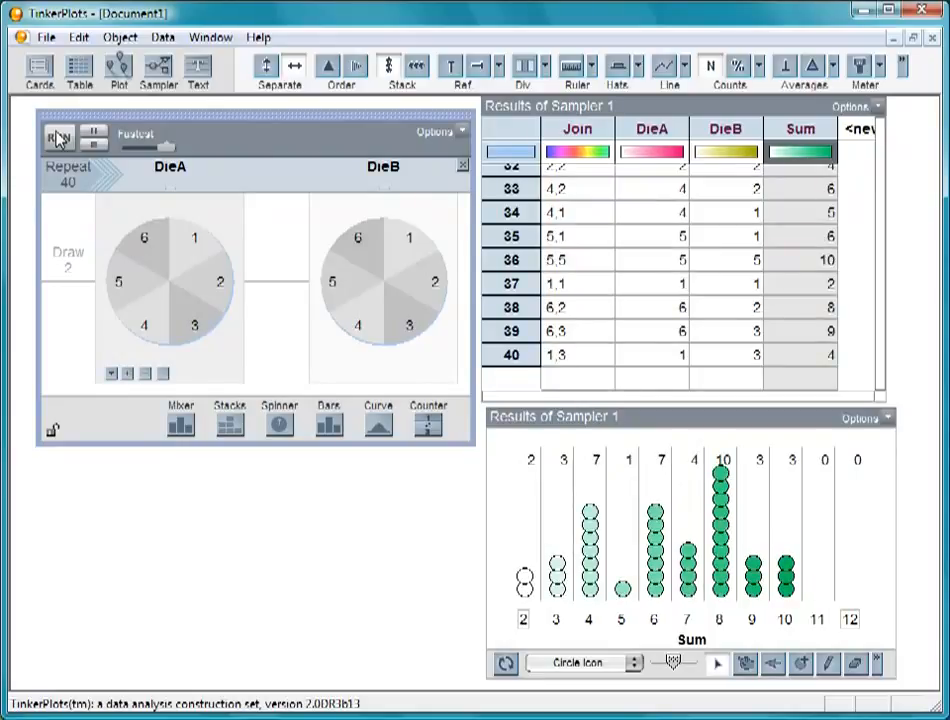
click(58, 137)
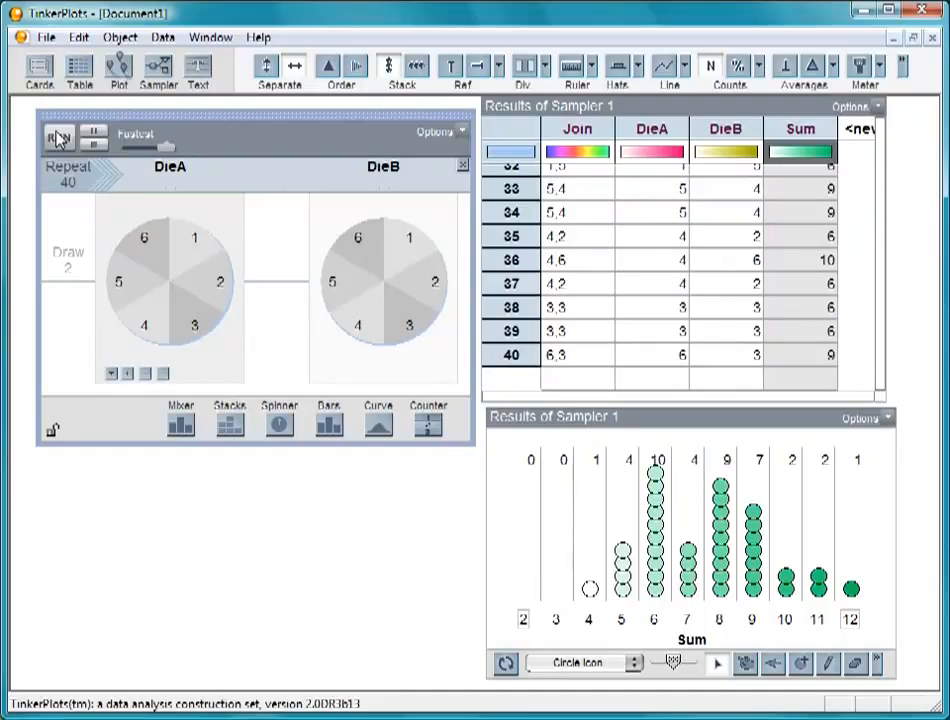
click(58, 137)
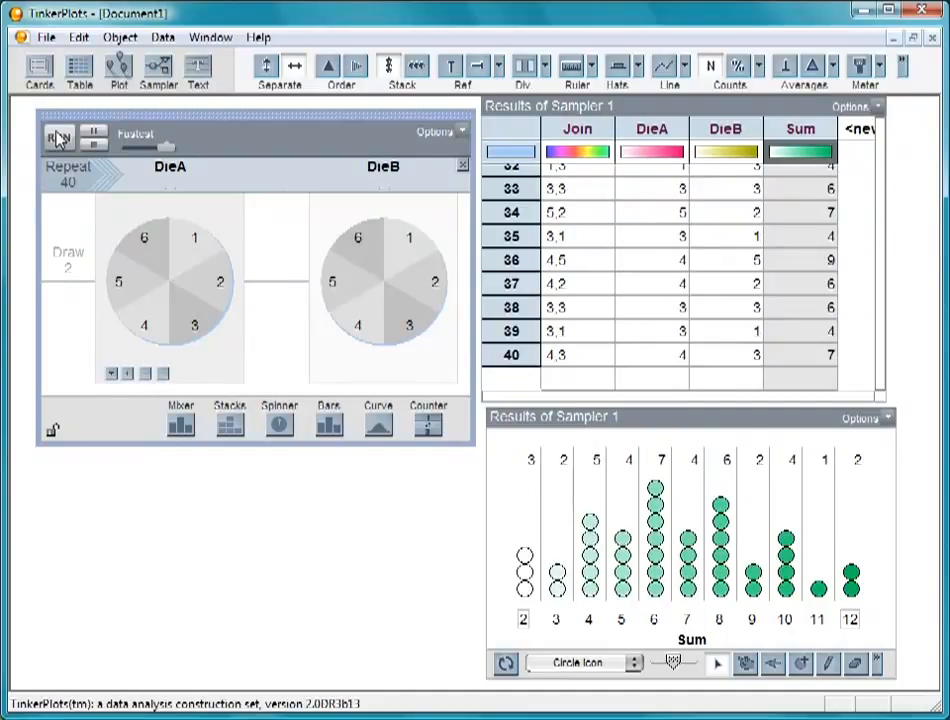
click(57, 137)
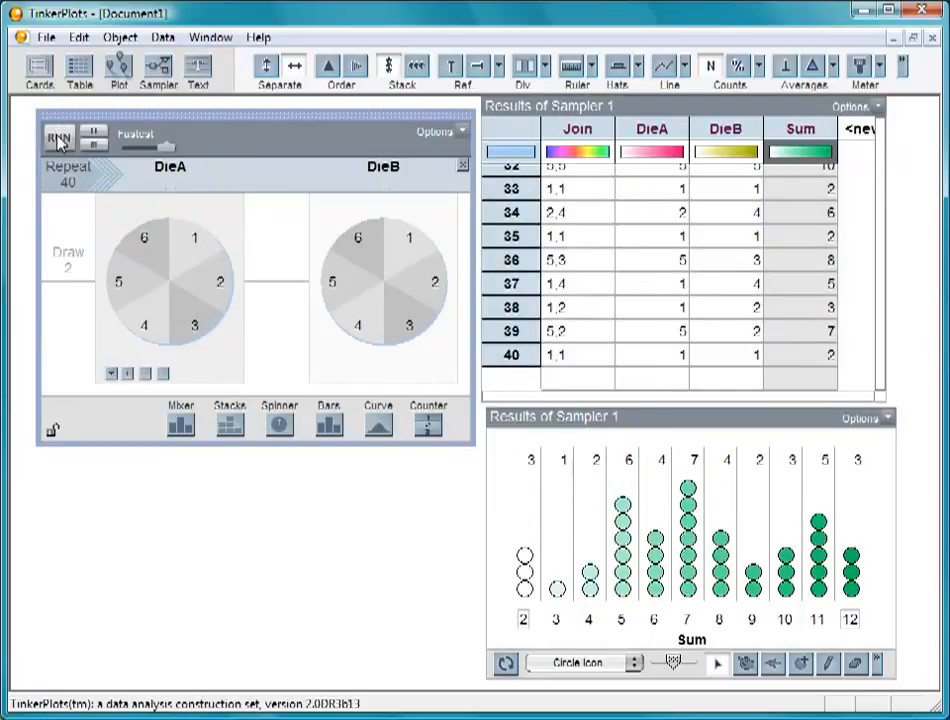
click(58, 137)
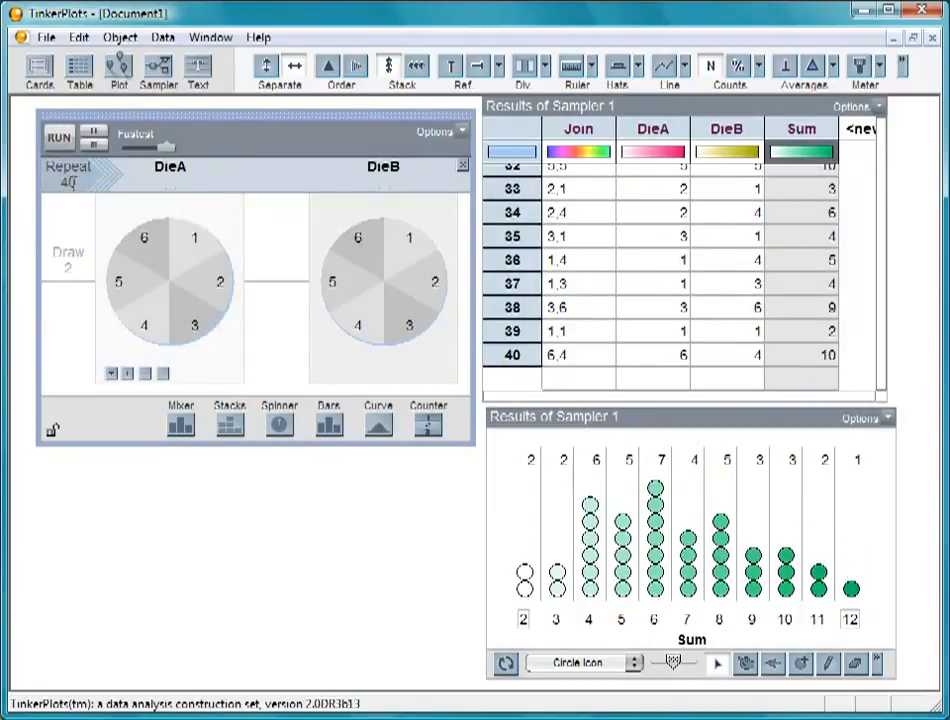
Set the sampler to repeat 200 times and run it five times
click(68, 182)
text(200)
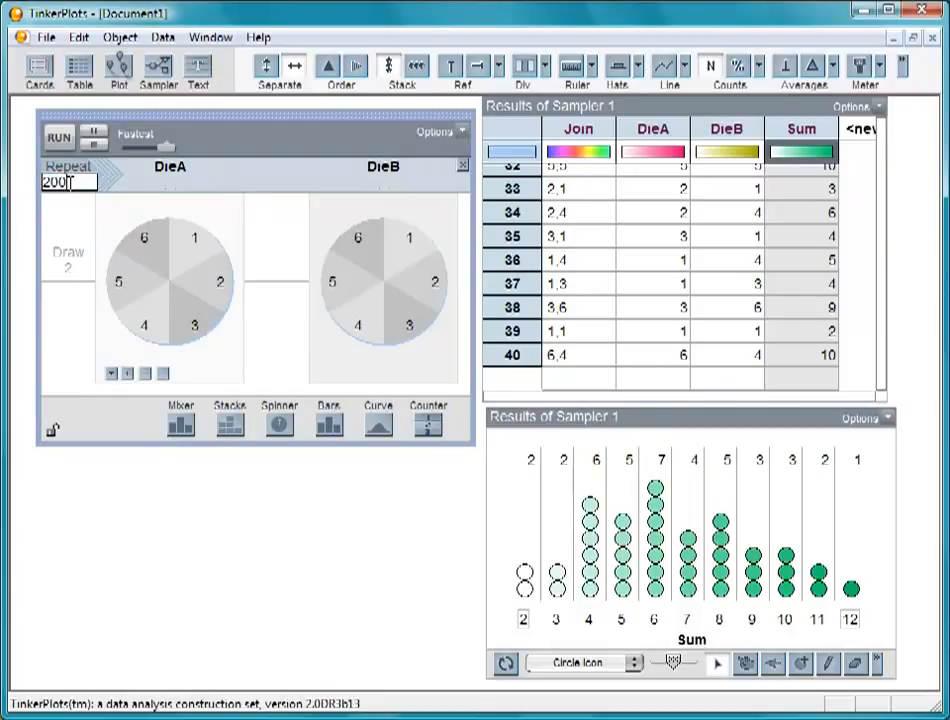
click(51, 291)
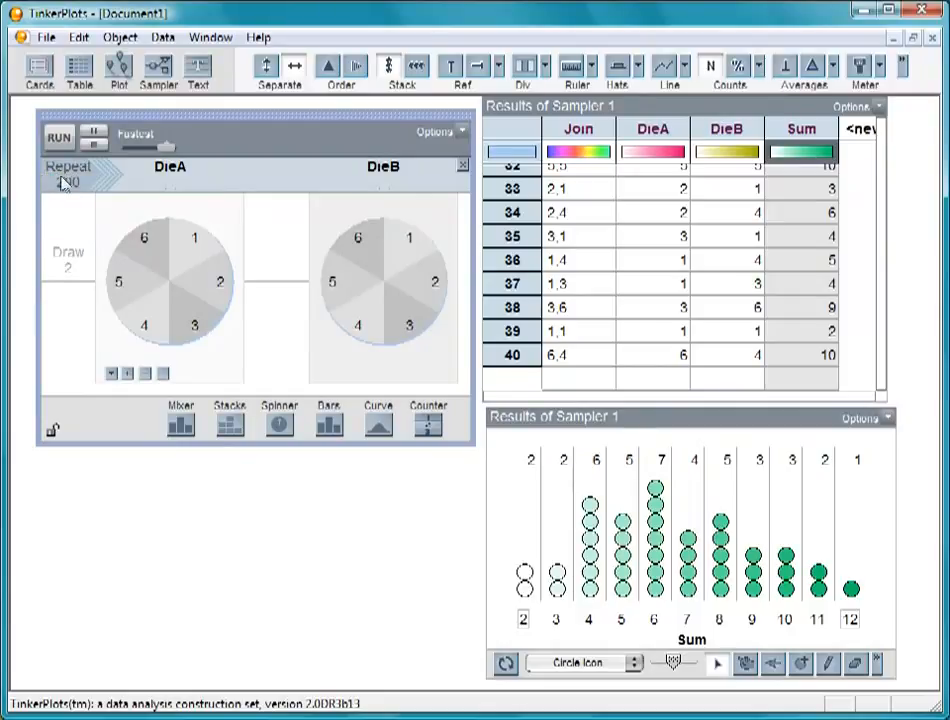
click(59, 140)
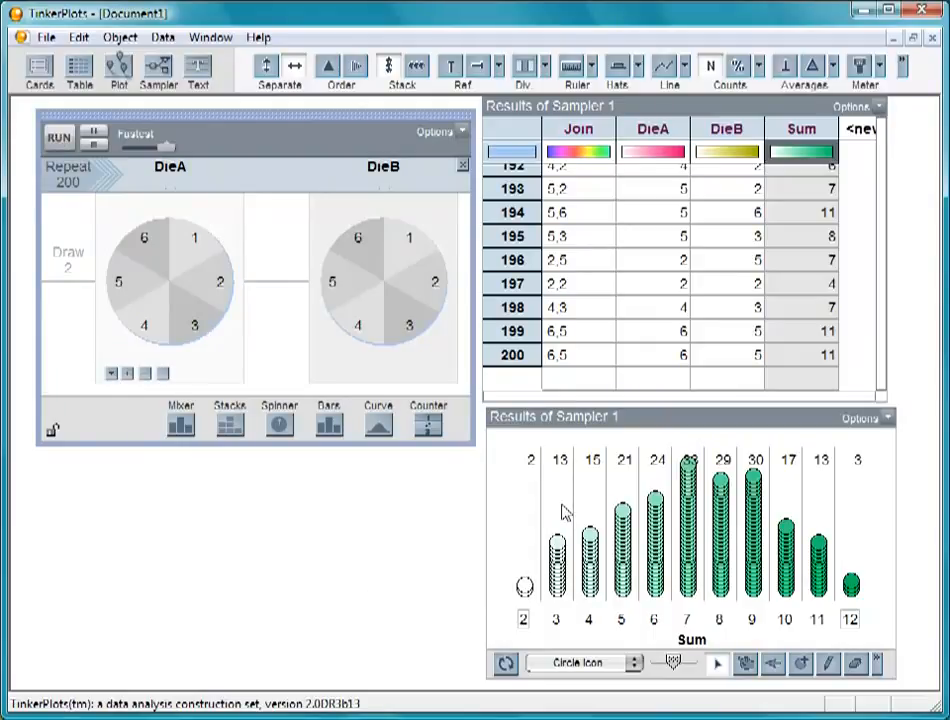
click(59, 140)
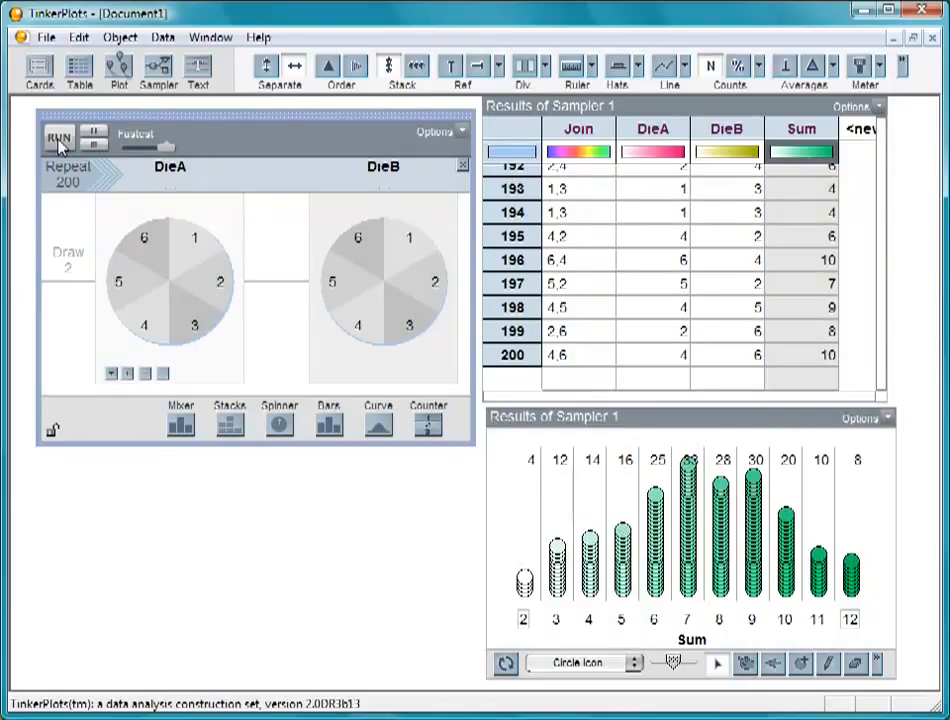
click(59, 140)
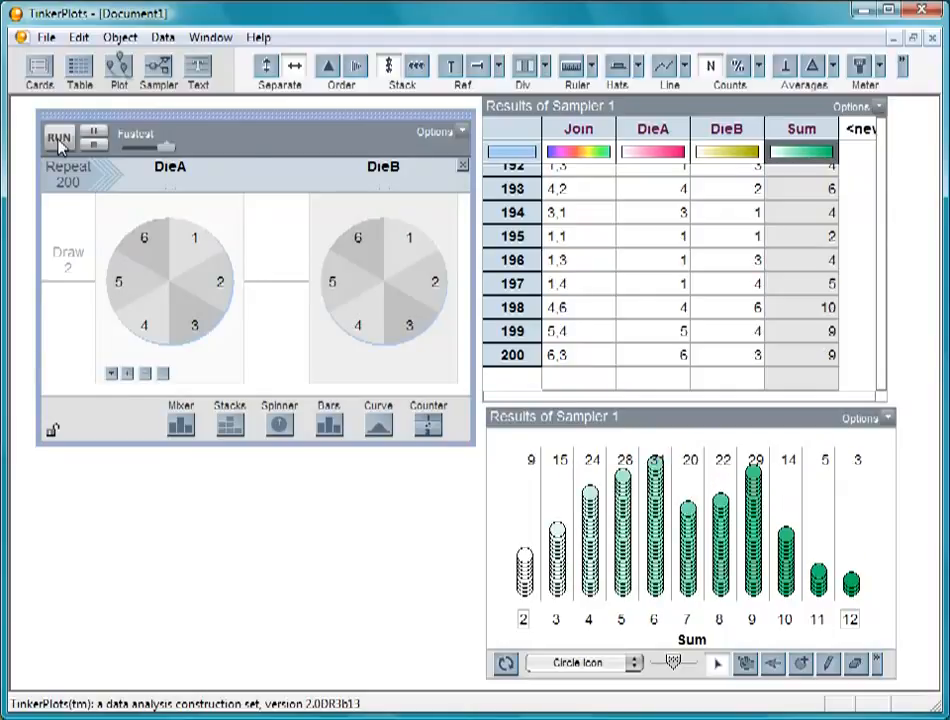
click(59, 140)
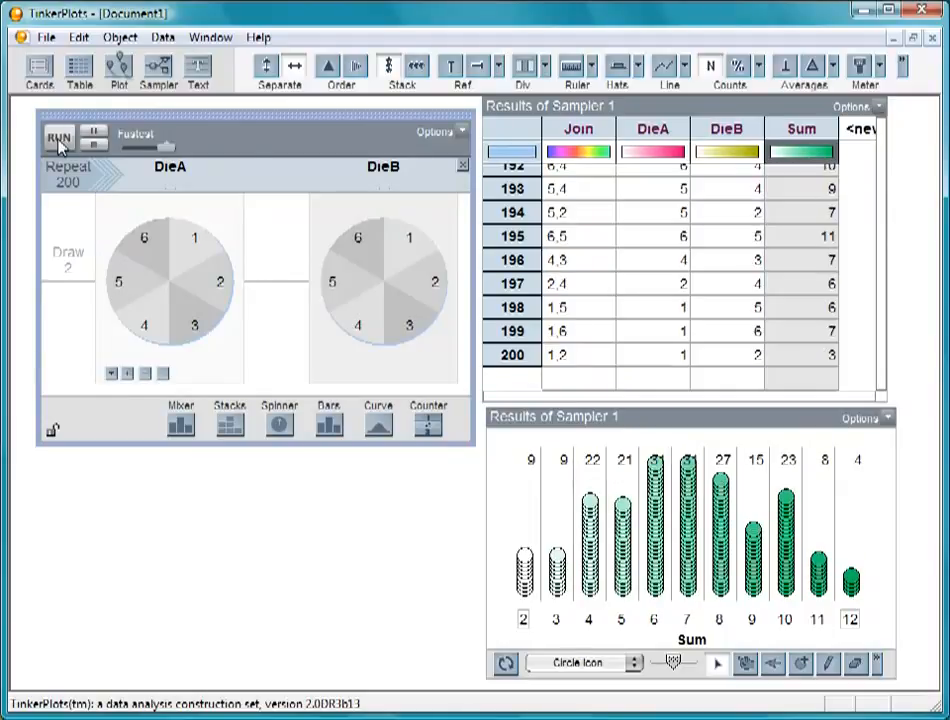
click(59, 140)
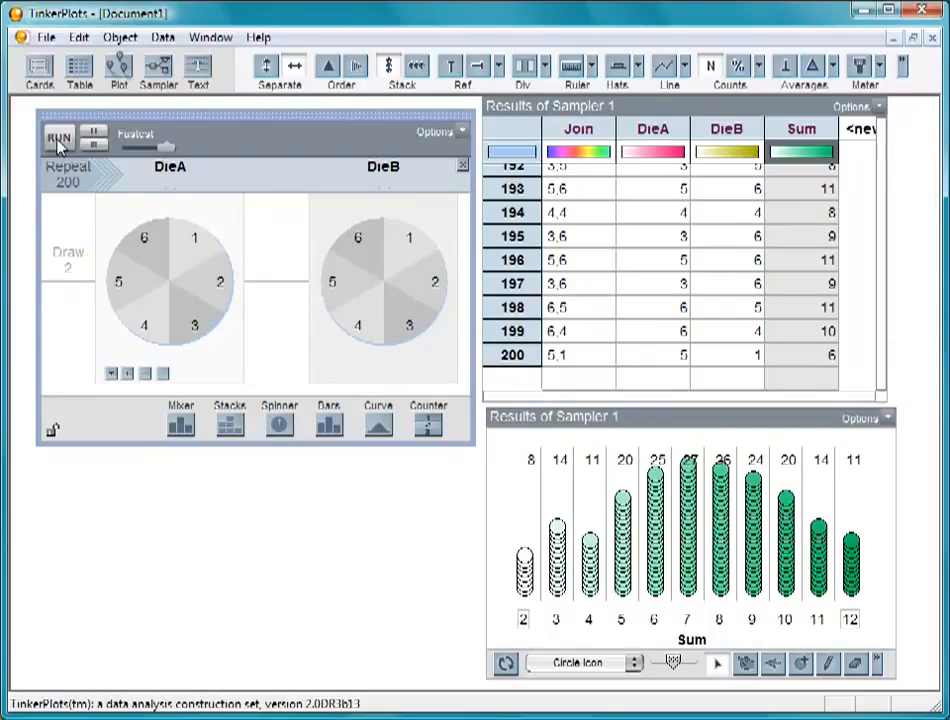
Color the plot by the Join attribute and select cases in the sum 2 and sum 3 stacks to inspect their dice combinations
click(577, 128)
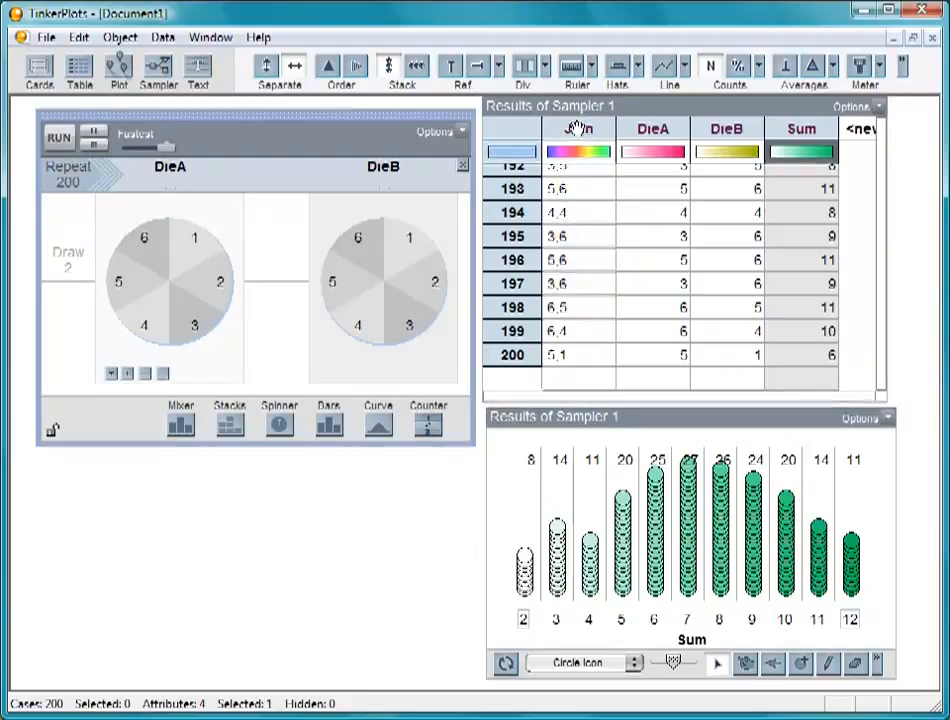
click(577, 128)
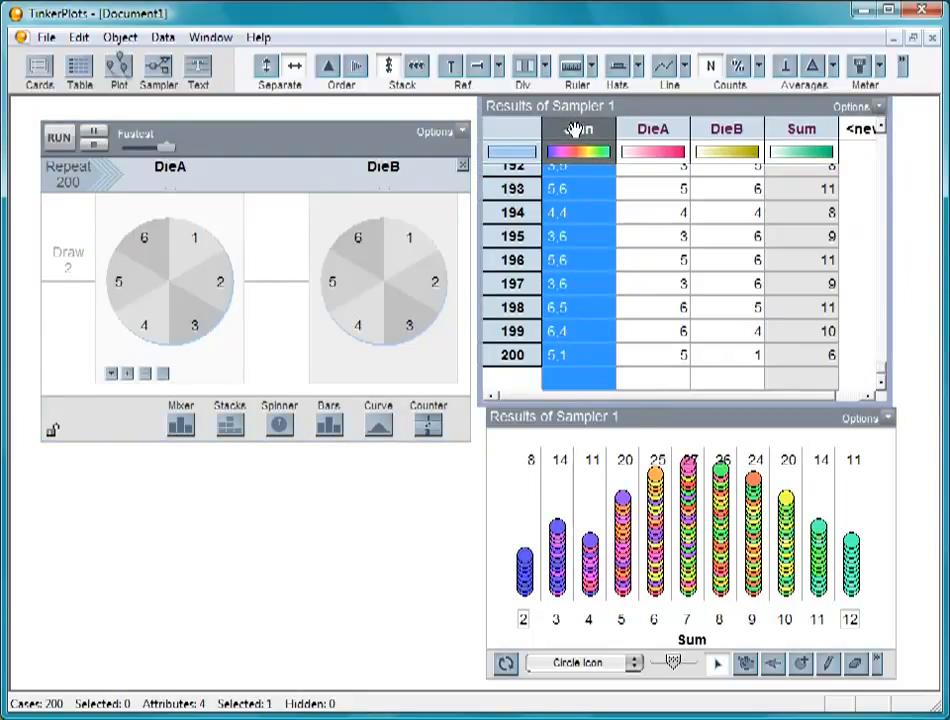
click(526, 559)
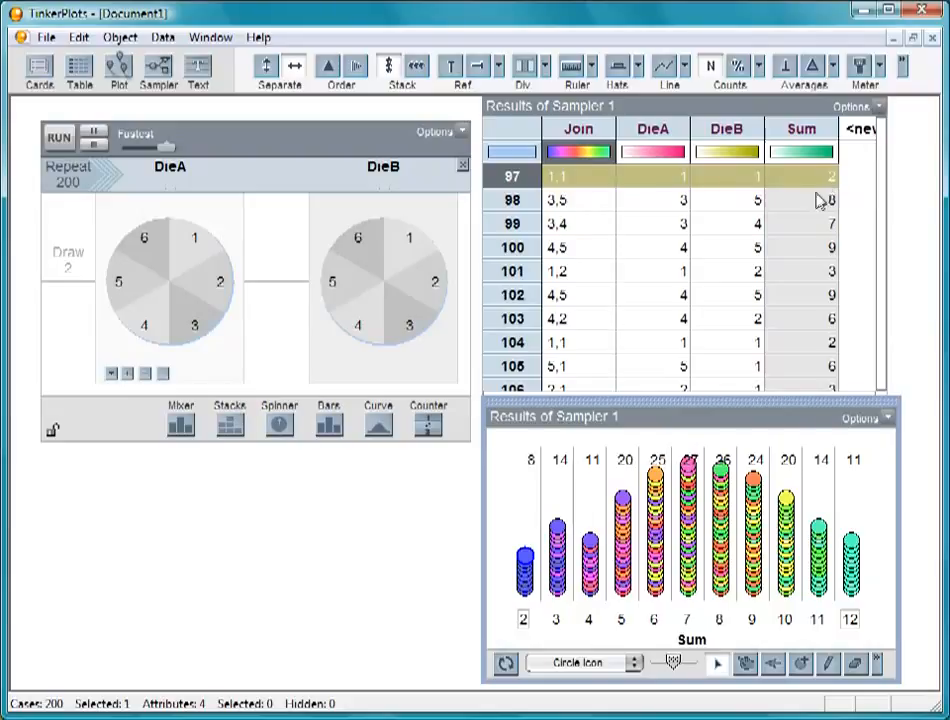
click(561, 533)
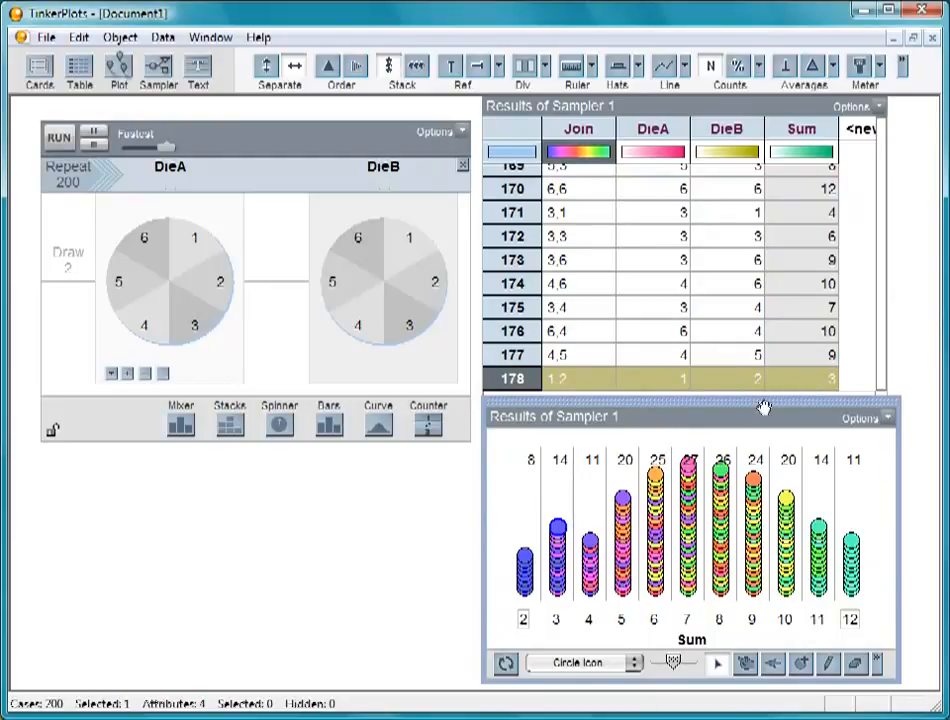
click(559, 544)
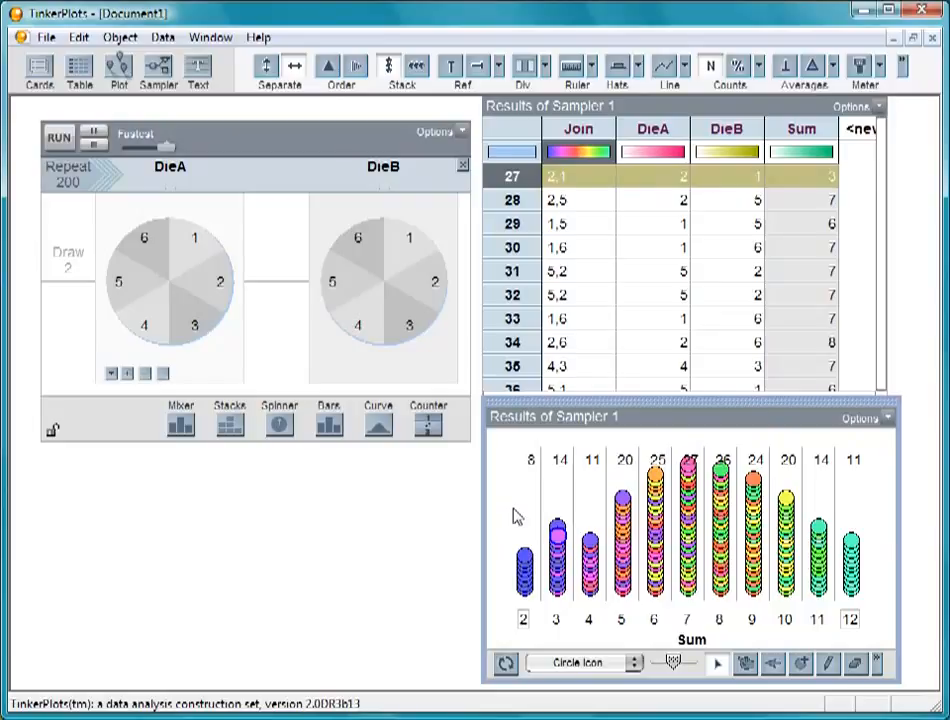
Rerun the 200-repeat sampler a few times with the plot colored by Join
click(59, 138)
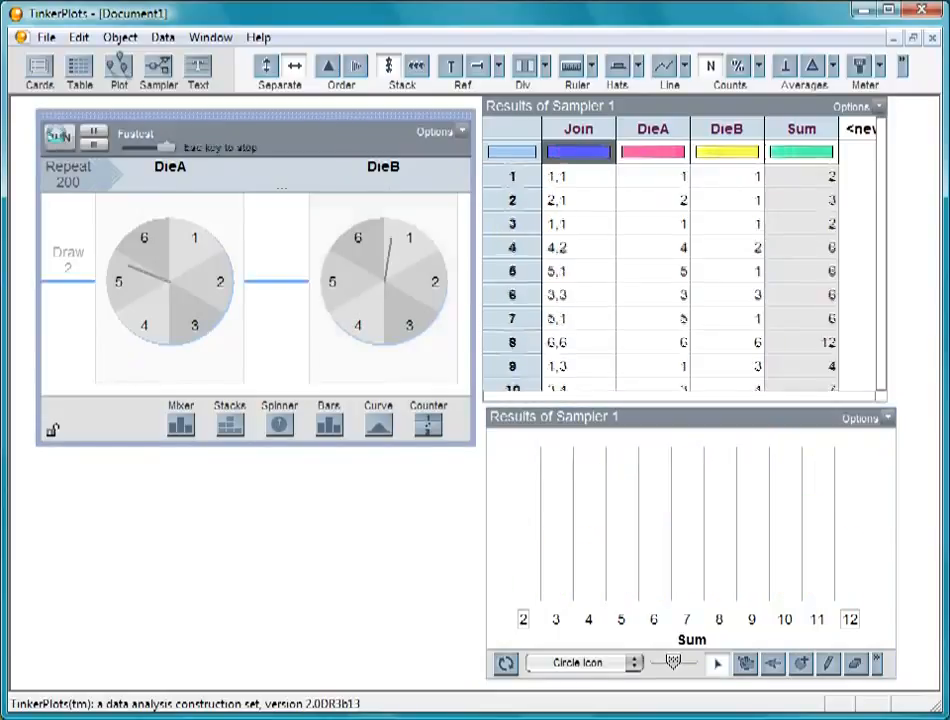
click(59, 138)
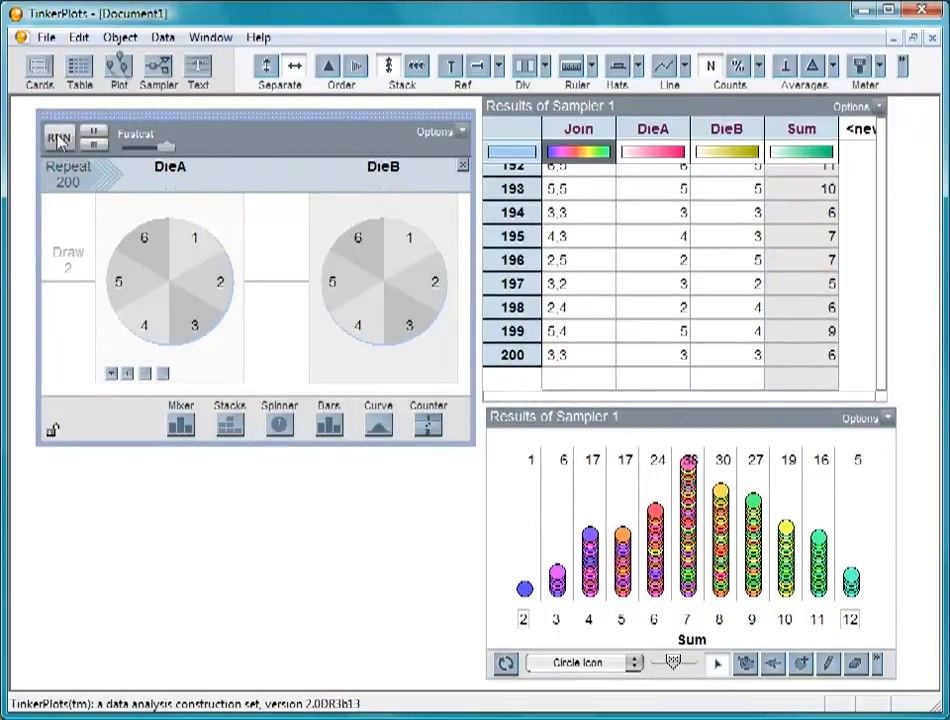
click(60, 141)
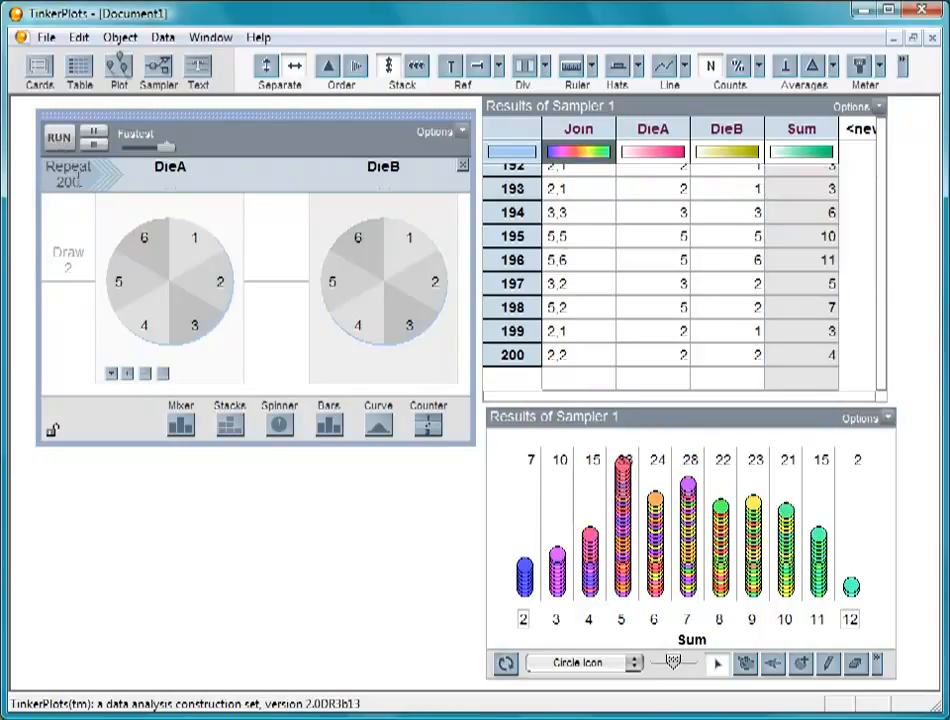
Set the sampler to repeat 2000 times and run it three times
click(76, 181)
text(0)
key(Return)
click(59, 139)
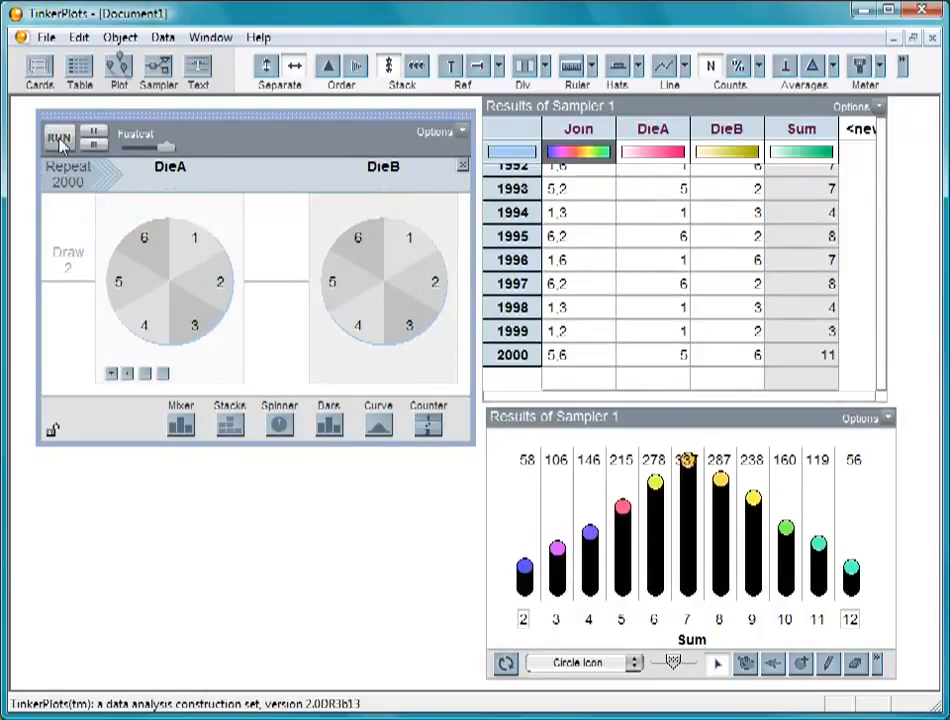
click(59, 140)
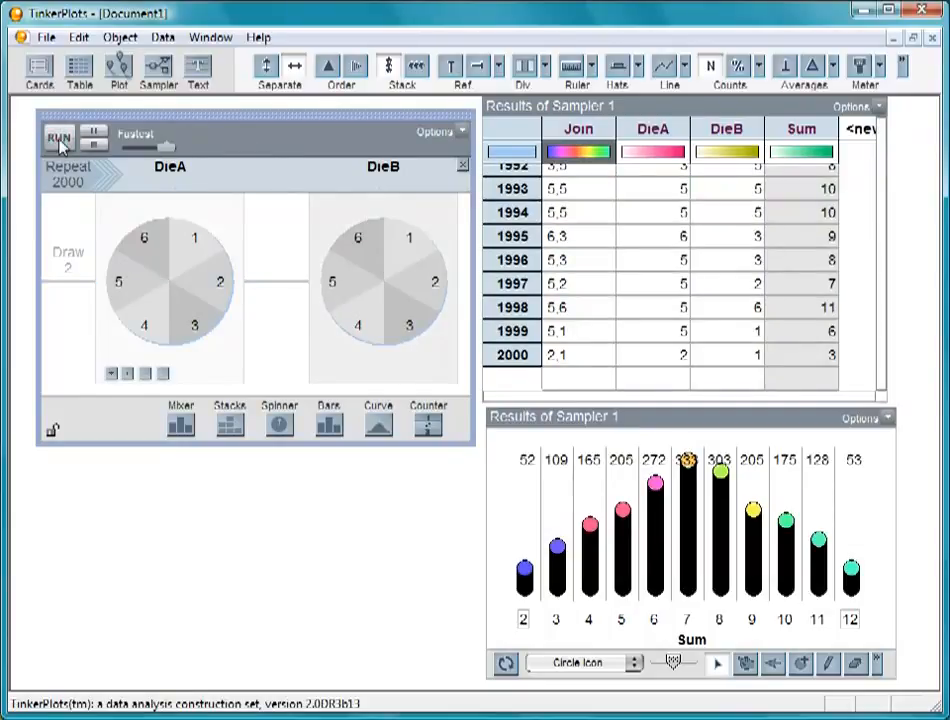
click(59, 140)
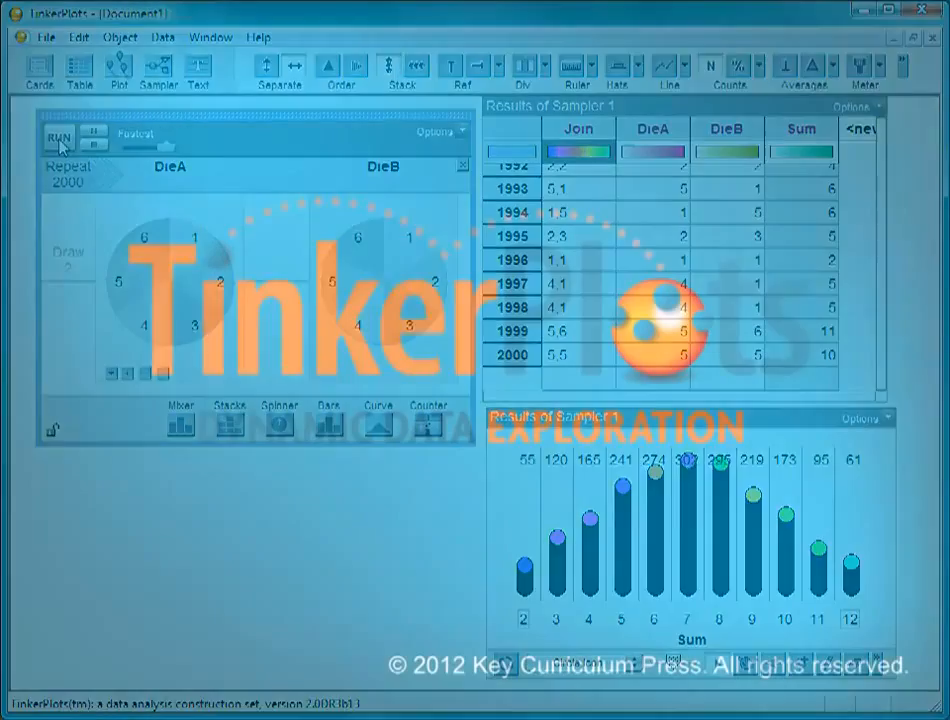